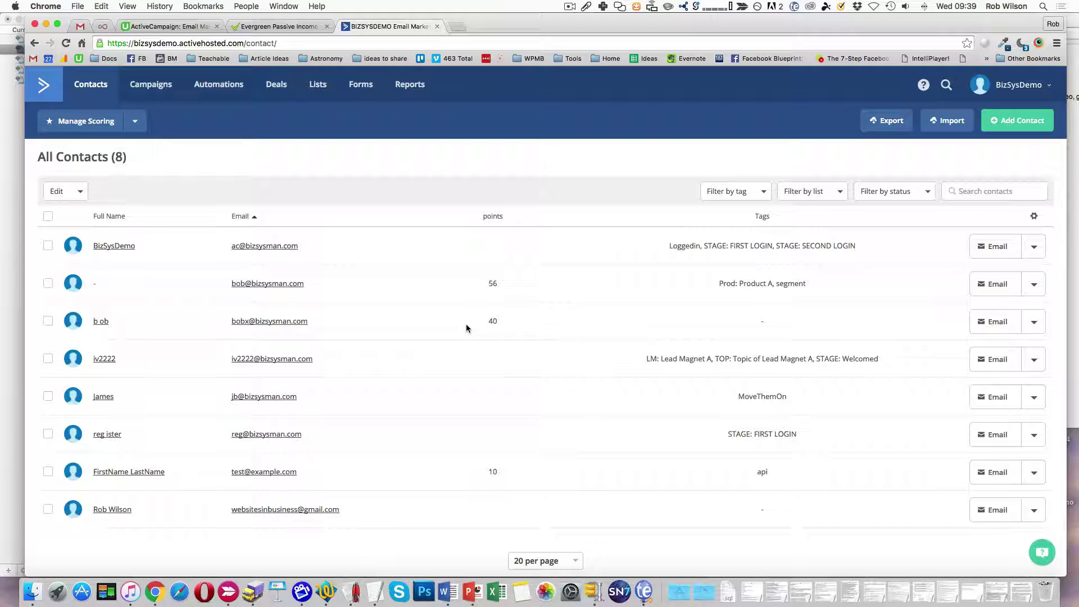
Step: Start an advanced contact search with the condition In list = Master List
scroll(625, 303, up, 1)
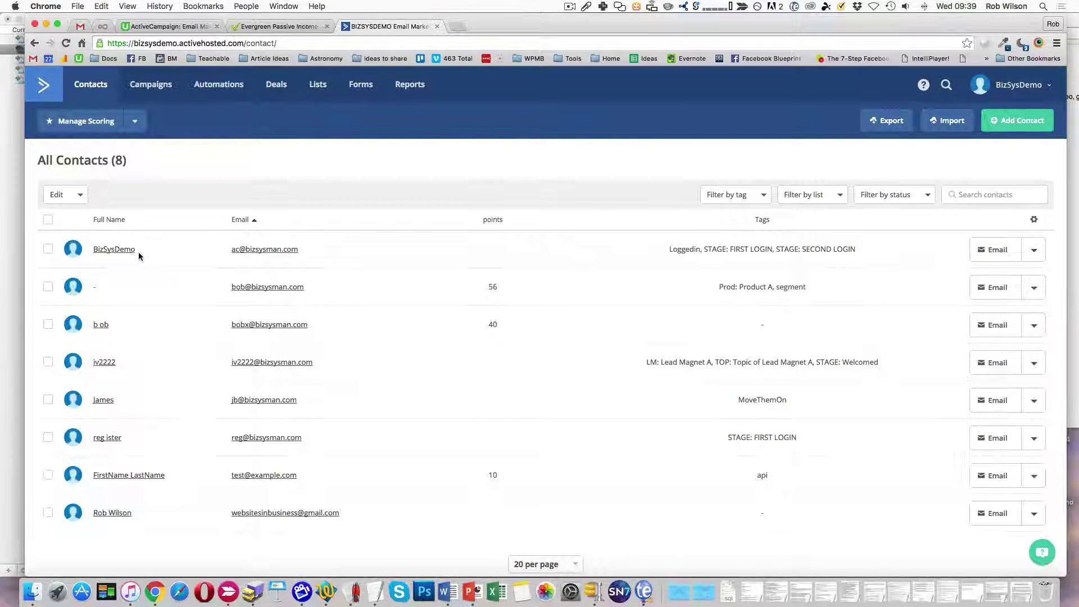
click(966, 195)
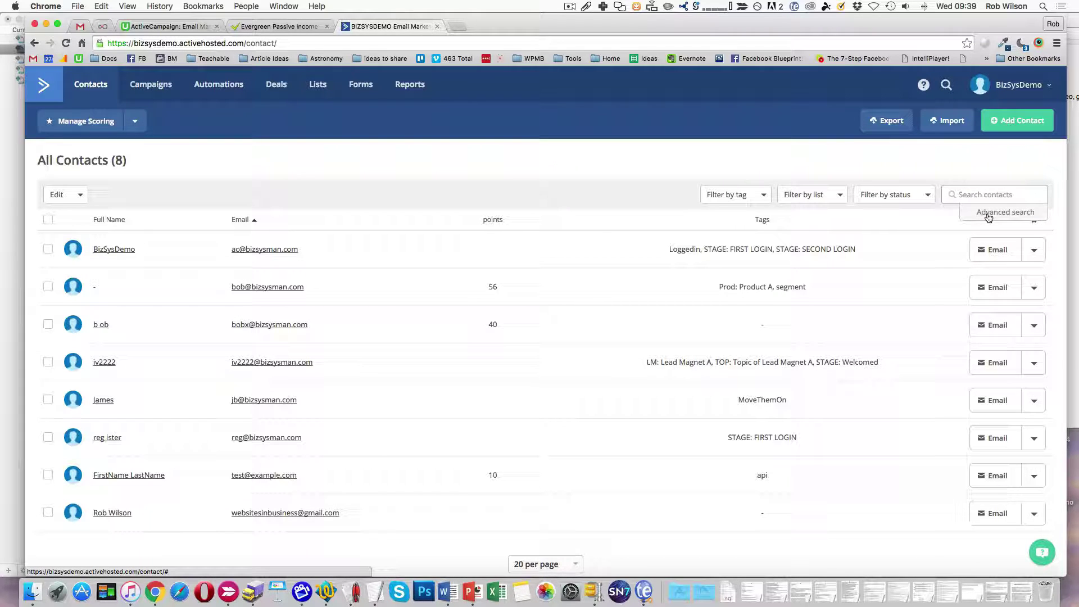
click(987, 213)
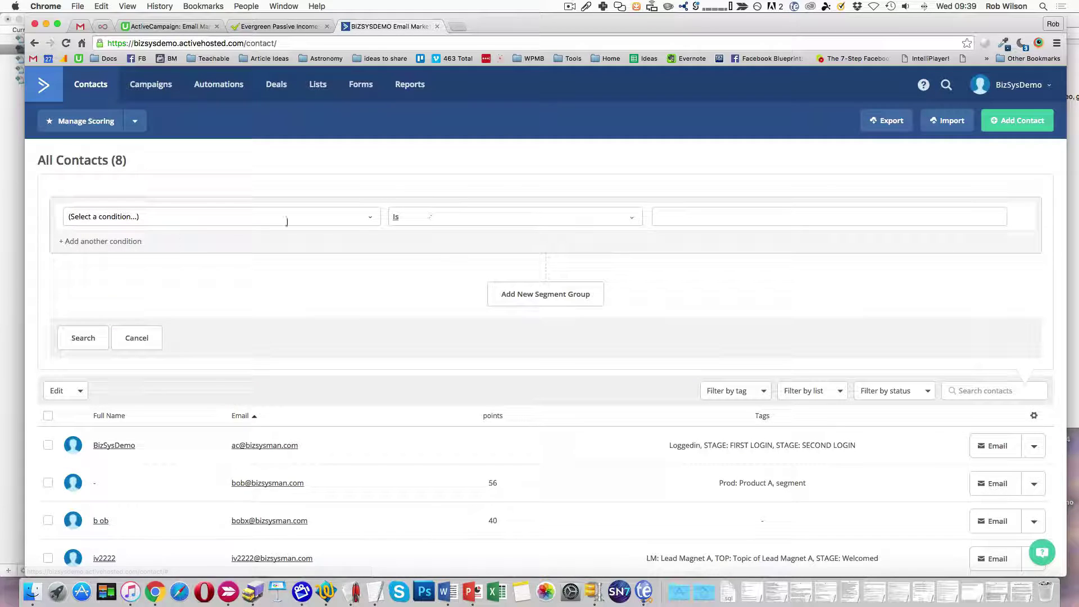
click(367, 217)
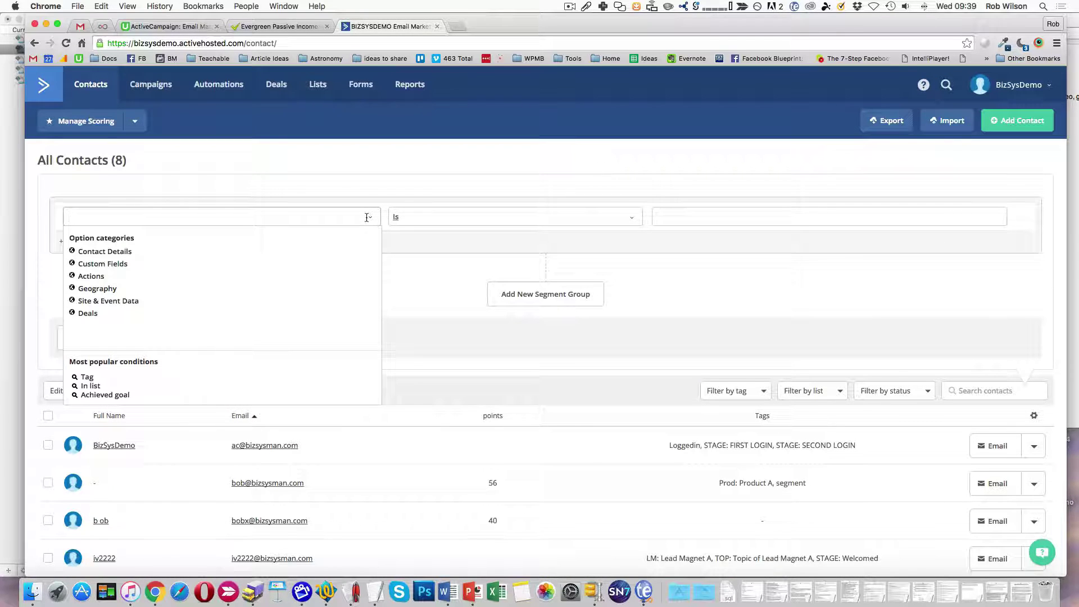
scroll(189, 268, down, 2)
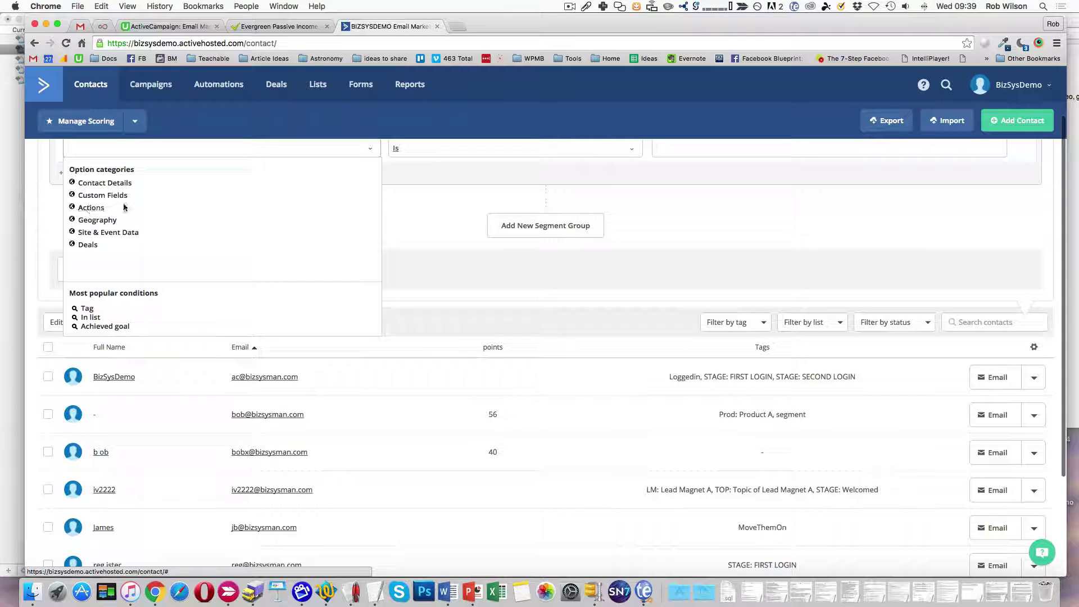
click(91, 318)
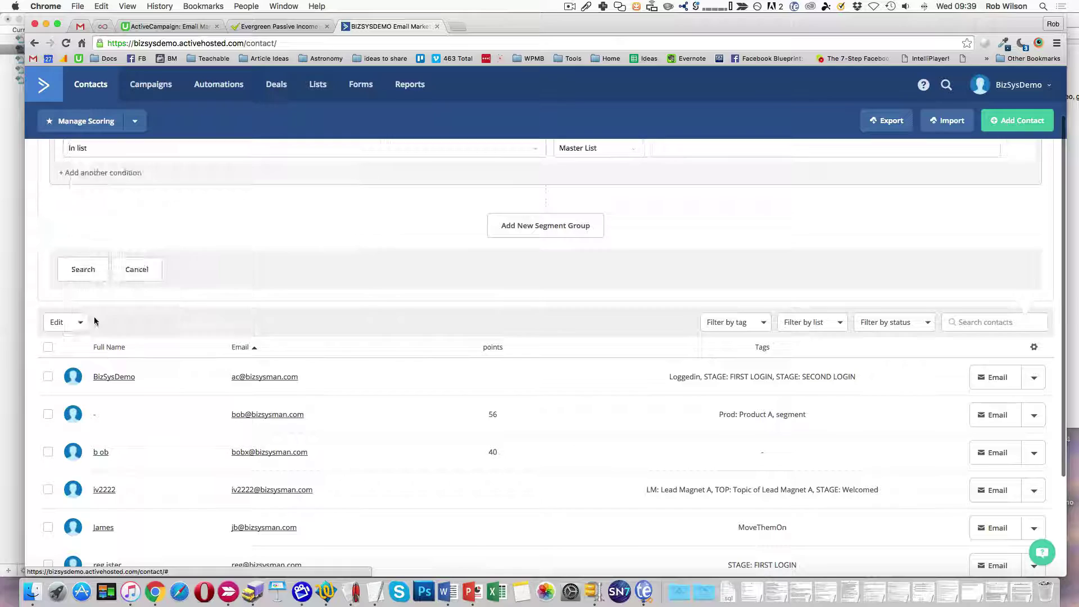
scroll(566, 171, up, 2)
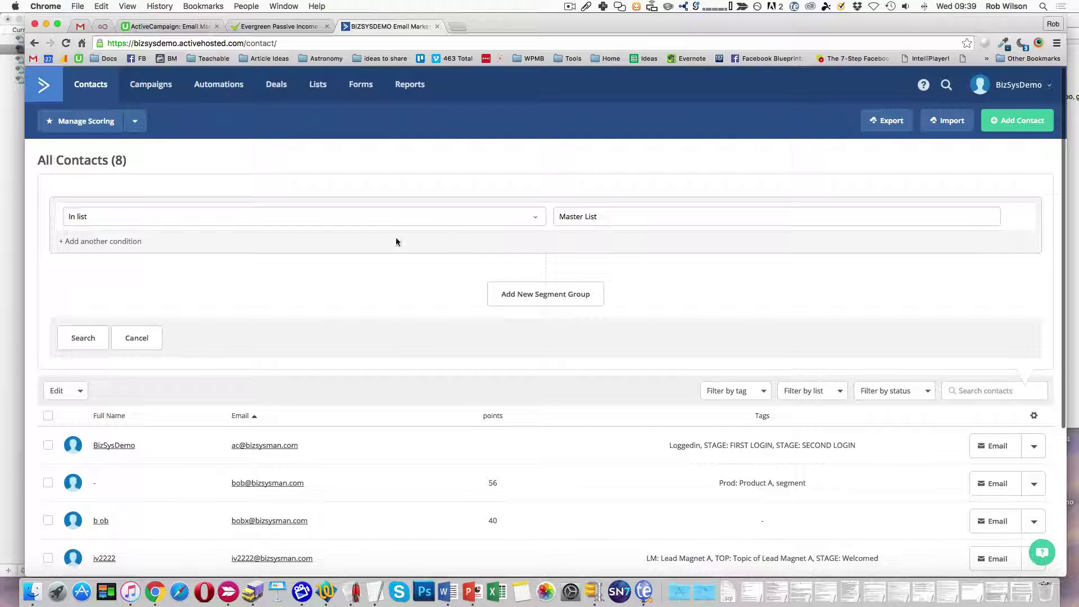
Step: Add an Actions condition: Has not clicked on a link
click(85, 241)
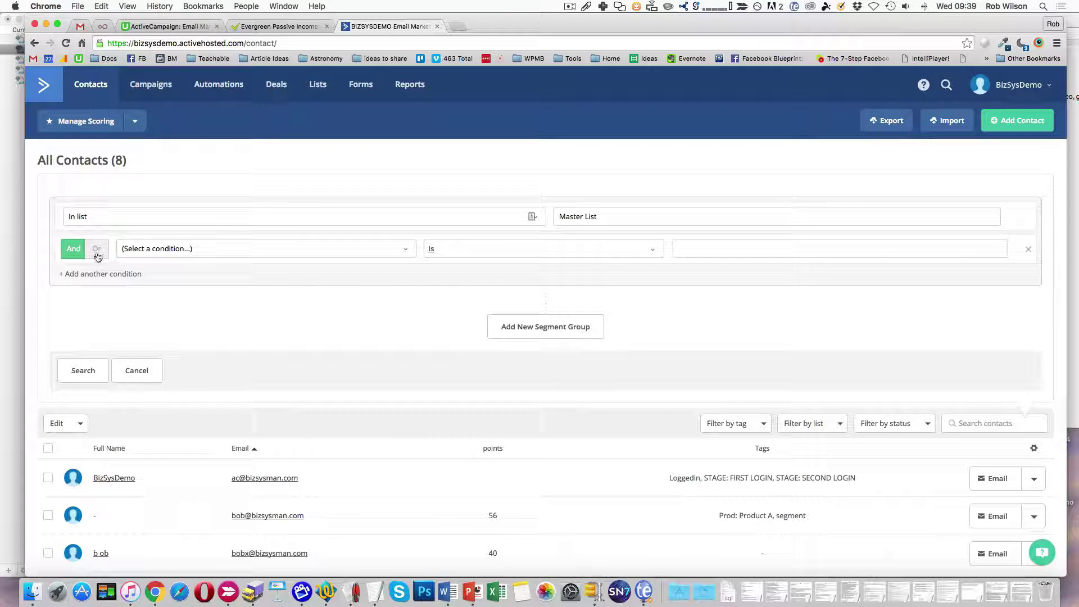
click(181, 249)
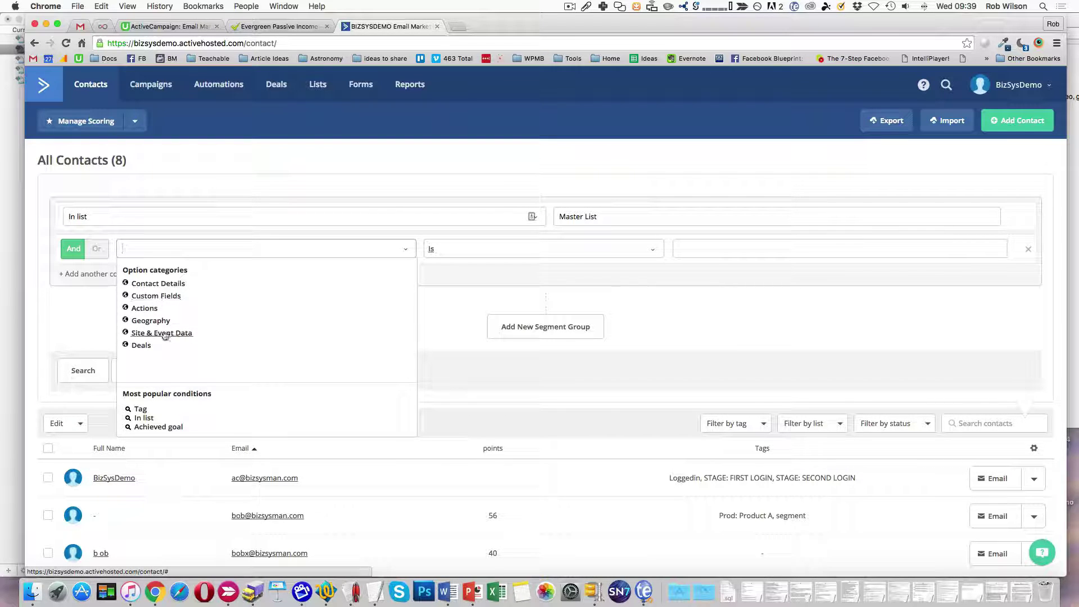
click(148, 308)
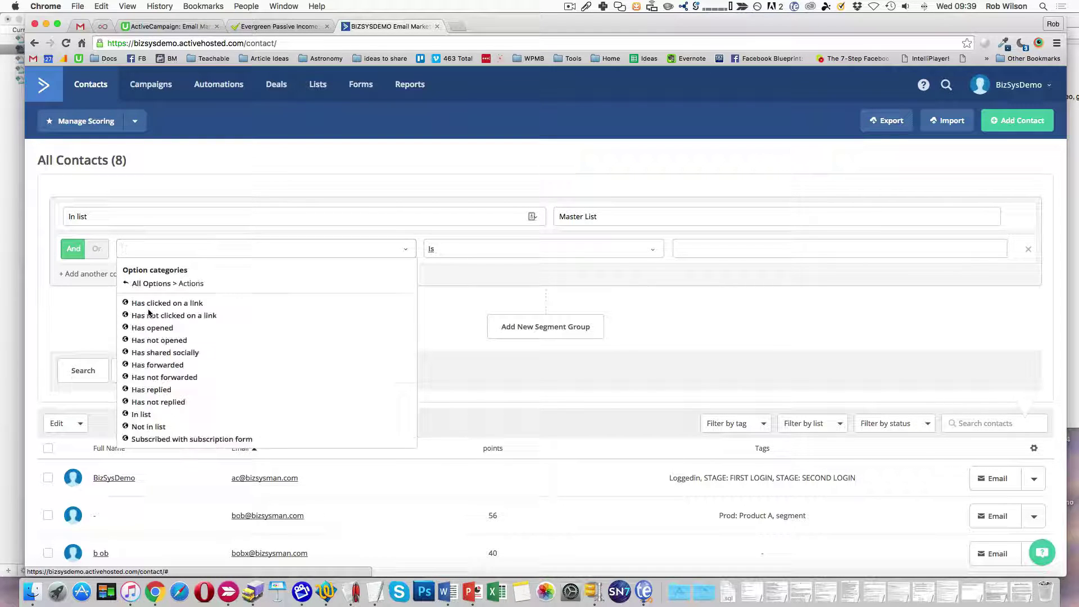
click(188, 318)
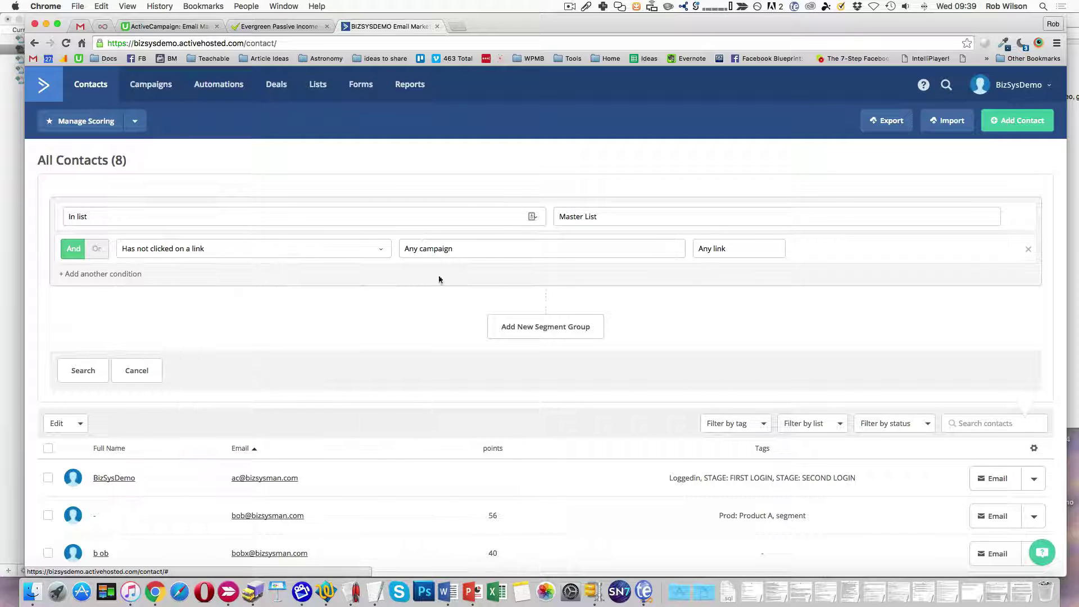
Step: Add an Actions condition: Has not opened any email
click(70, 275)
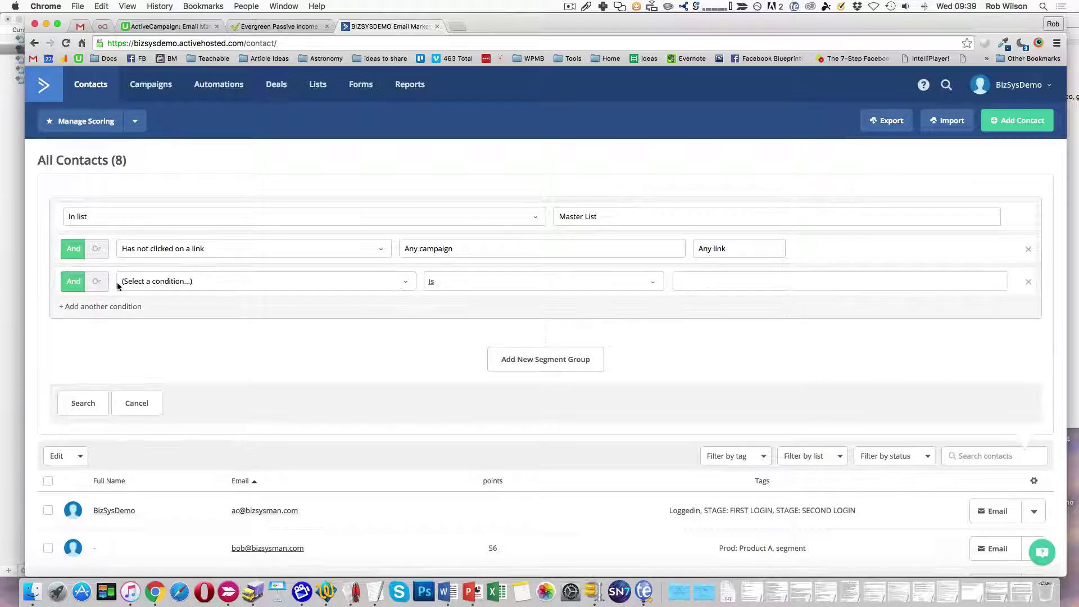
click(163, 281)
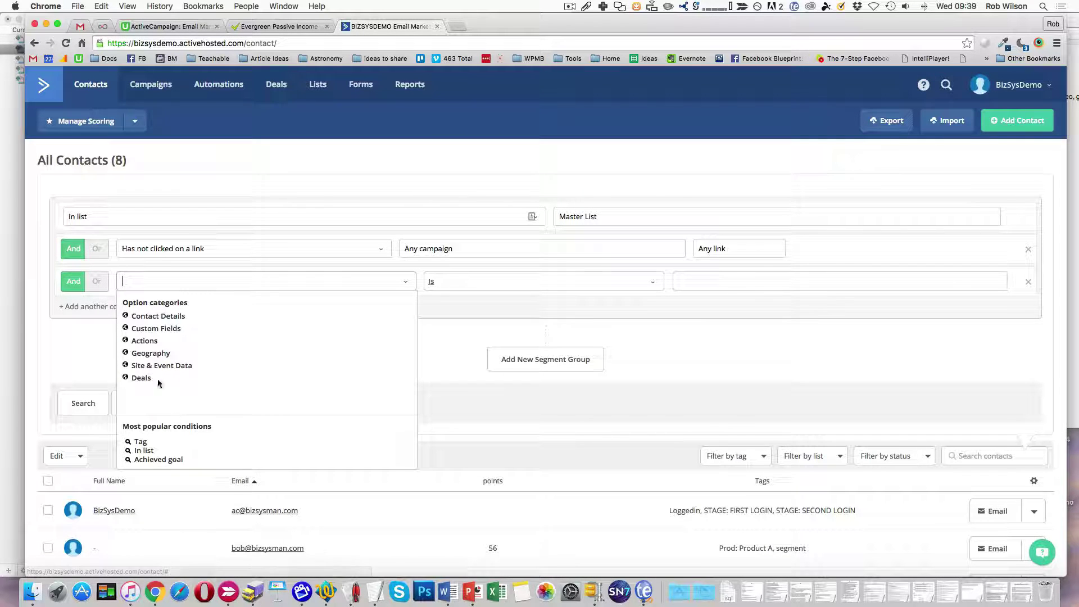
click(147, 341)
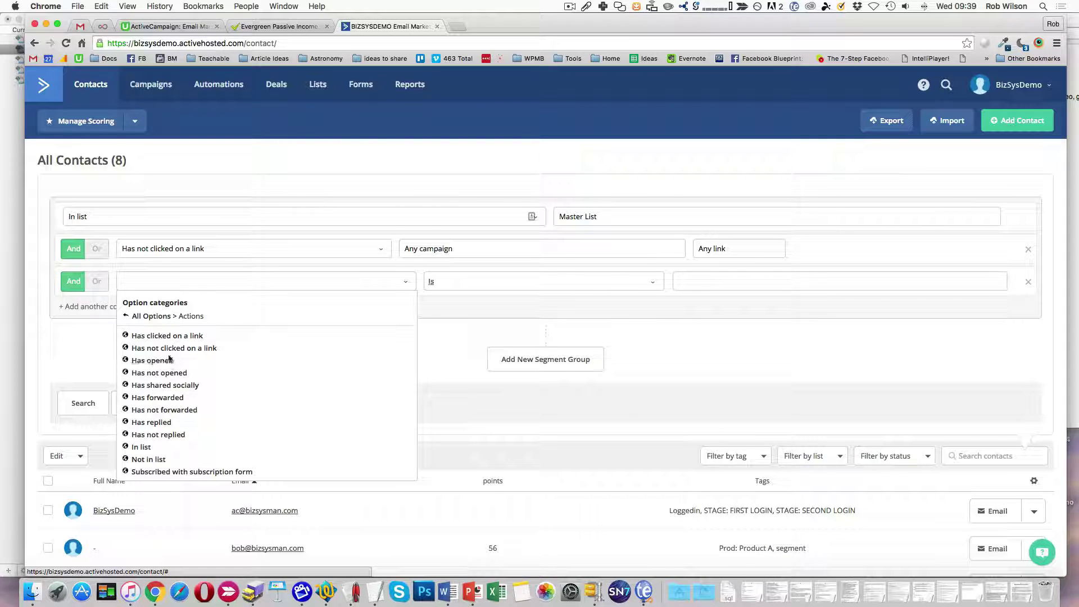
click(176, 373)
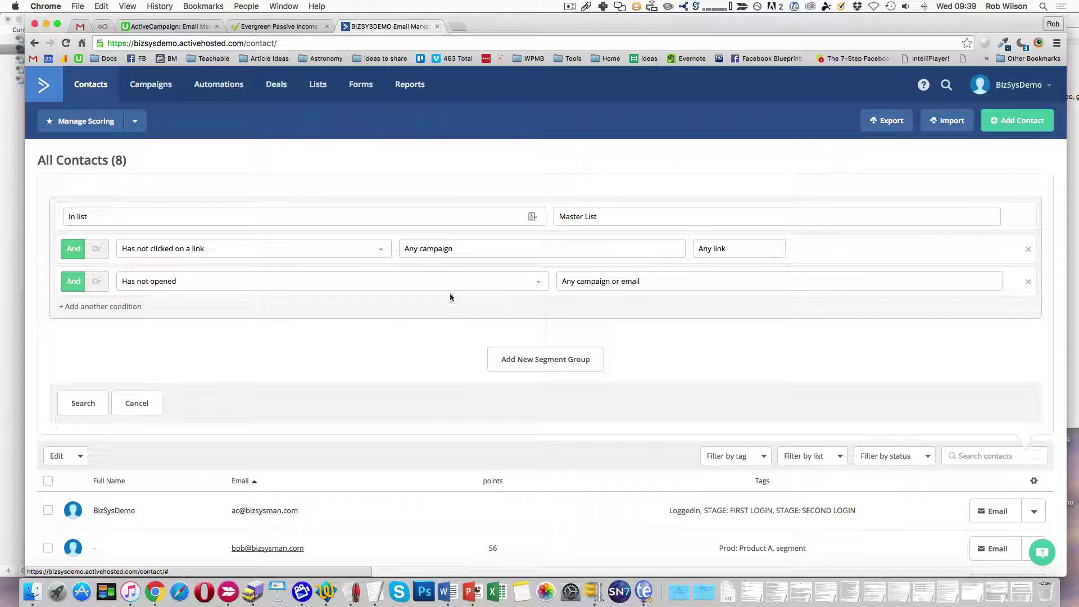
Step: Add a fourth condition on the contact detail field Date Subscribed
click(103, 308)
click(145, 314)
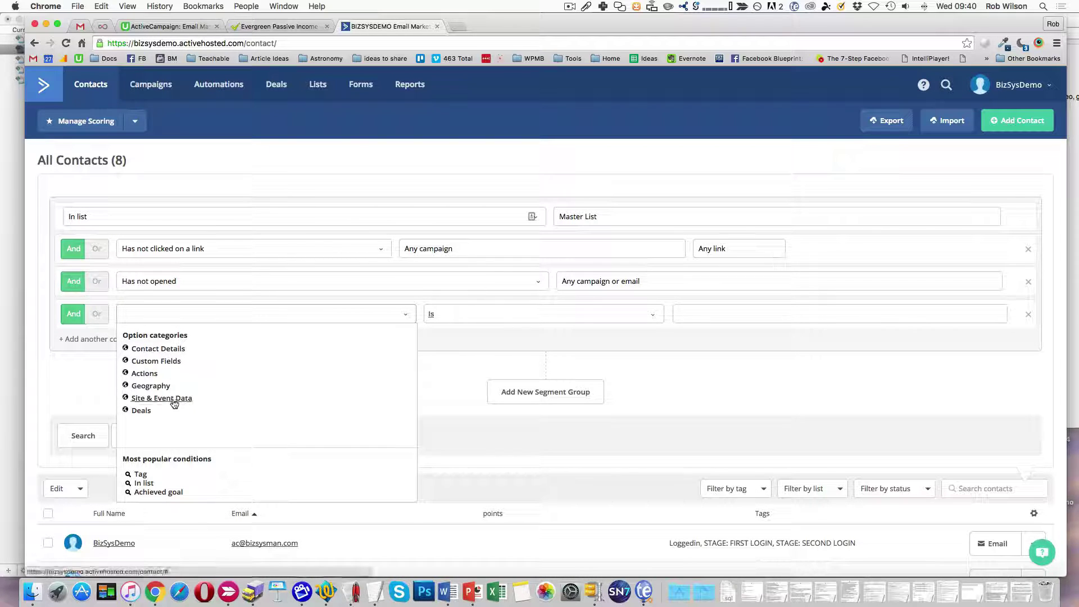
click(162, 350)
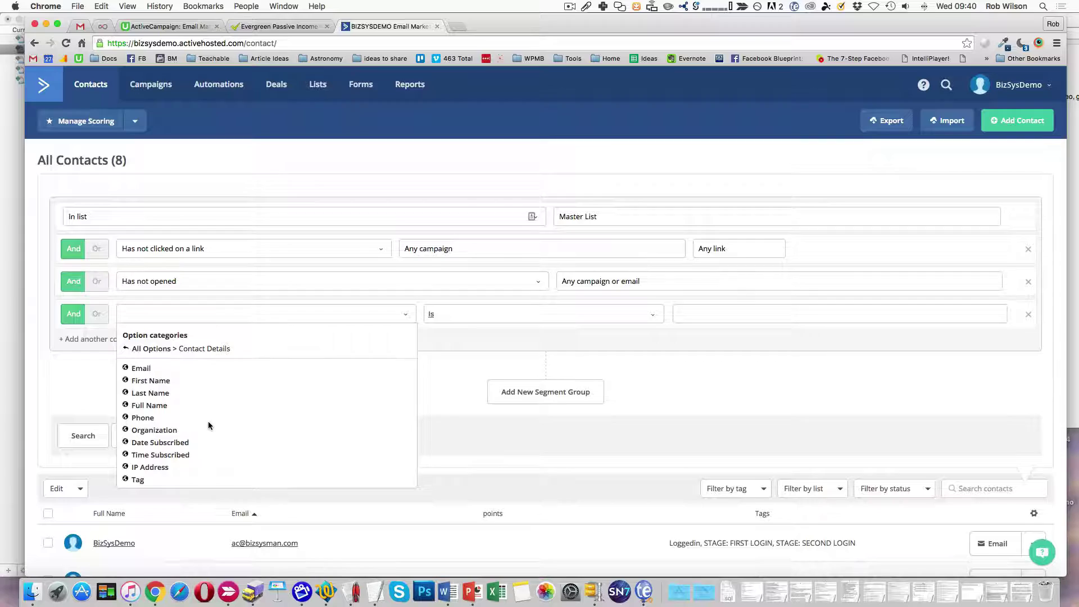
scroll(209, 426, down, 3)
click(179, 361)
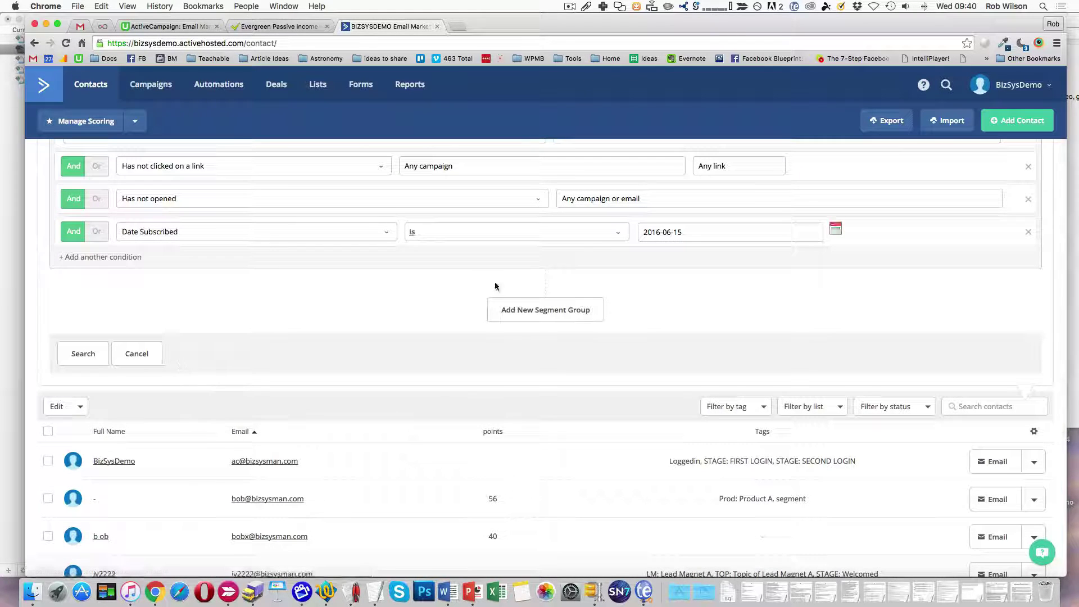
Step: Set Date Subscribed to Less than or equal to 2016-02-01 and run the search
click(545, 239)
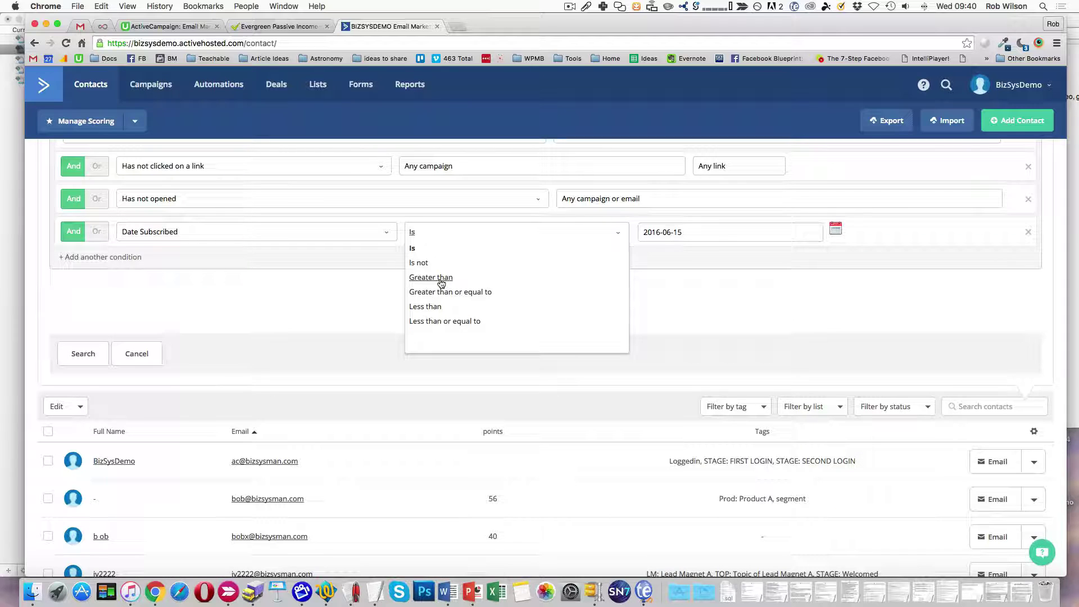
click(441, 279)
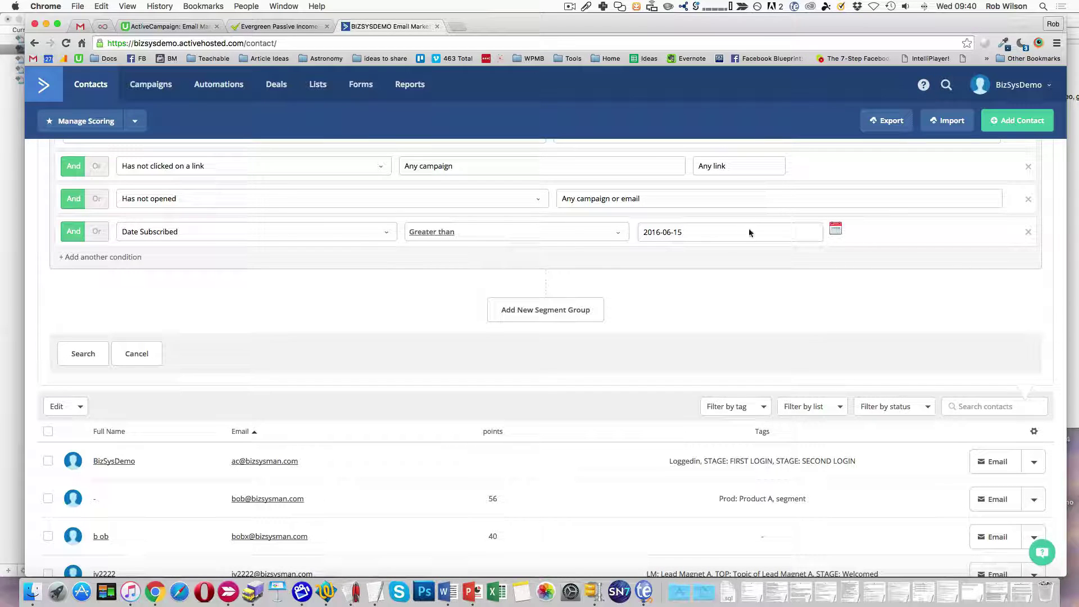
click(836, 229)
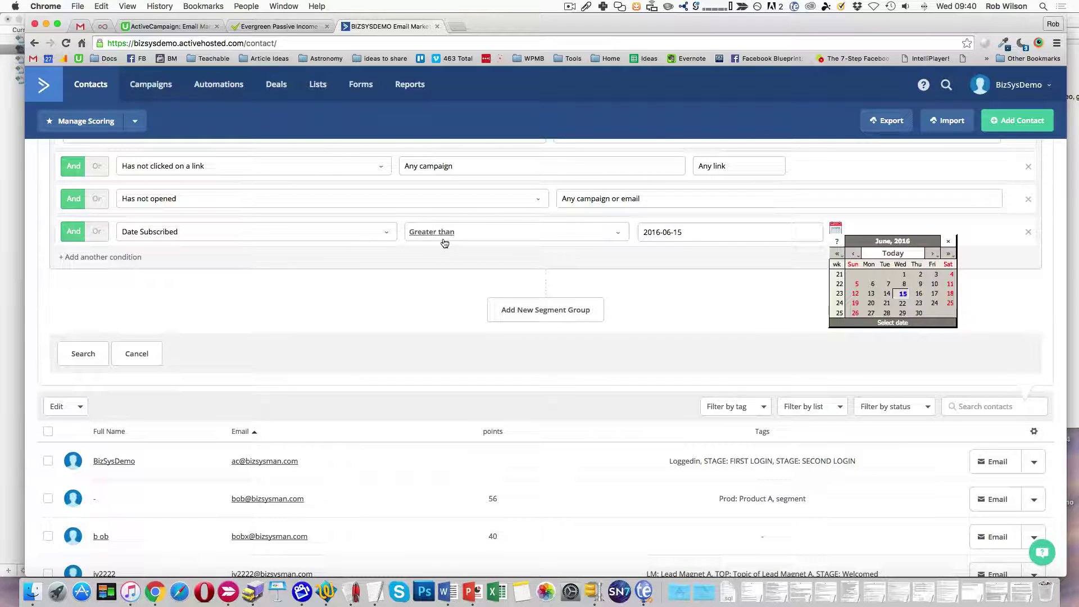
click(619, 237)
click(619, 236)
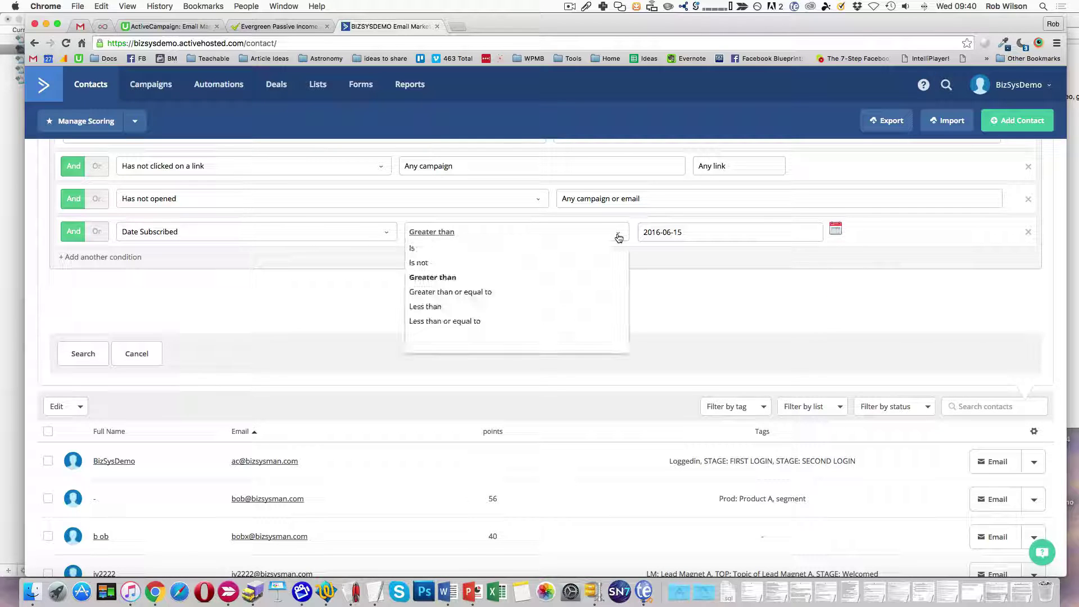
click(436, 321)
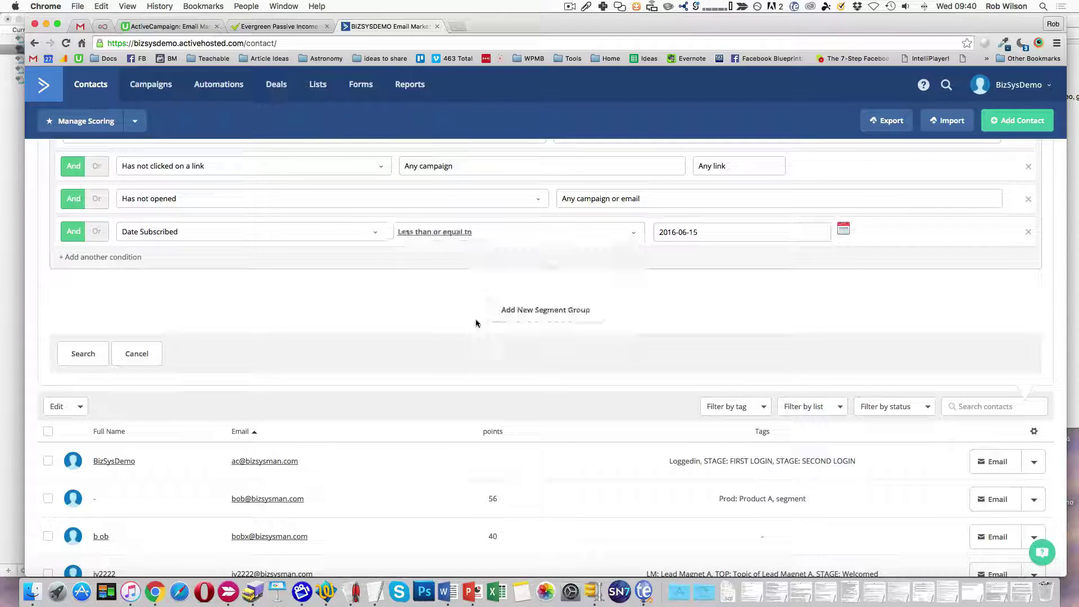
click(844, 232)
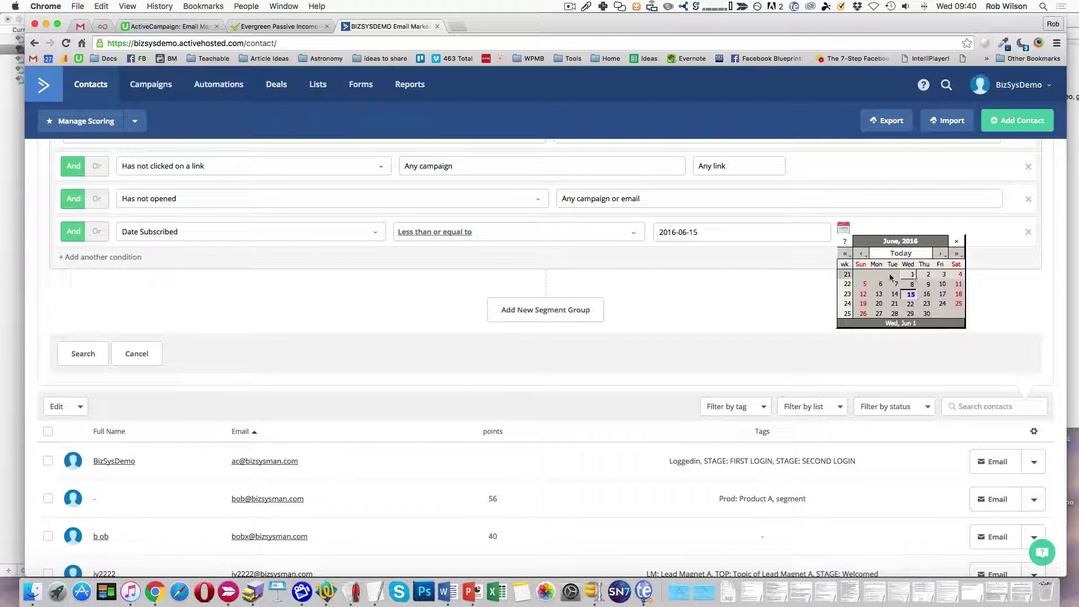
click(864, 253)
click(864, 253)
click(864, 254)
click(864, 254)
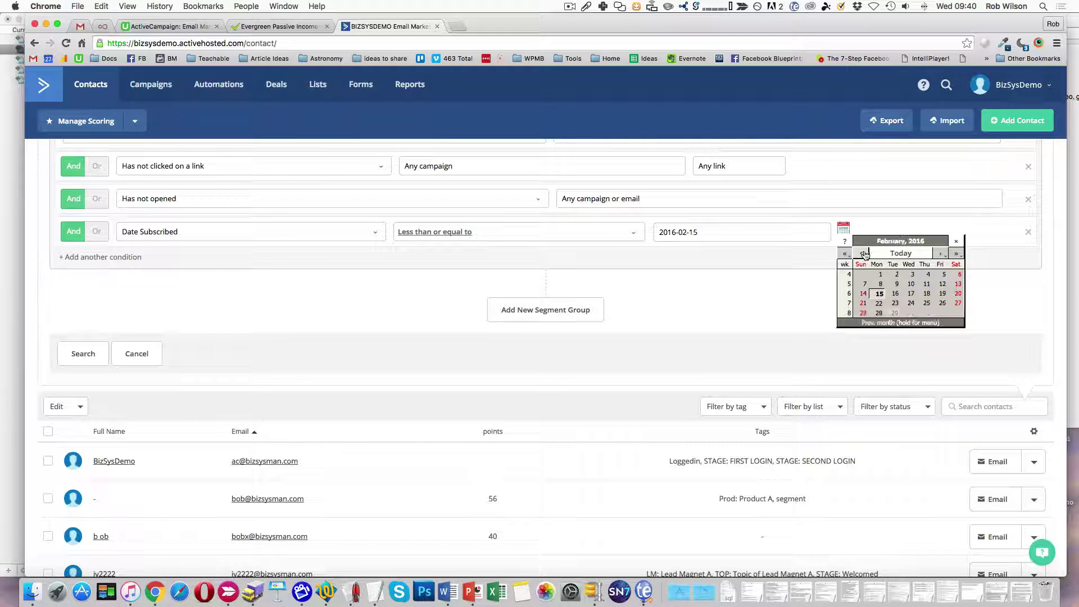
click(880, 274)
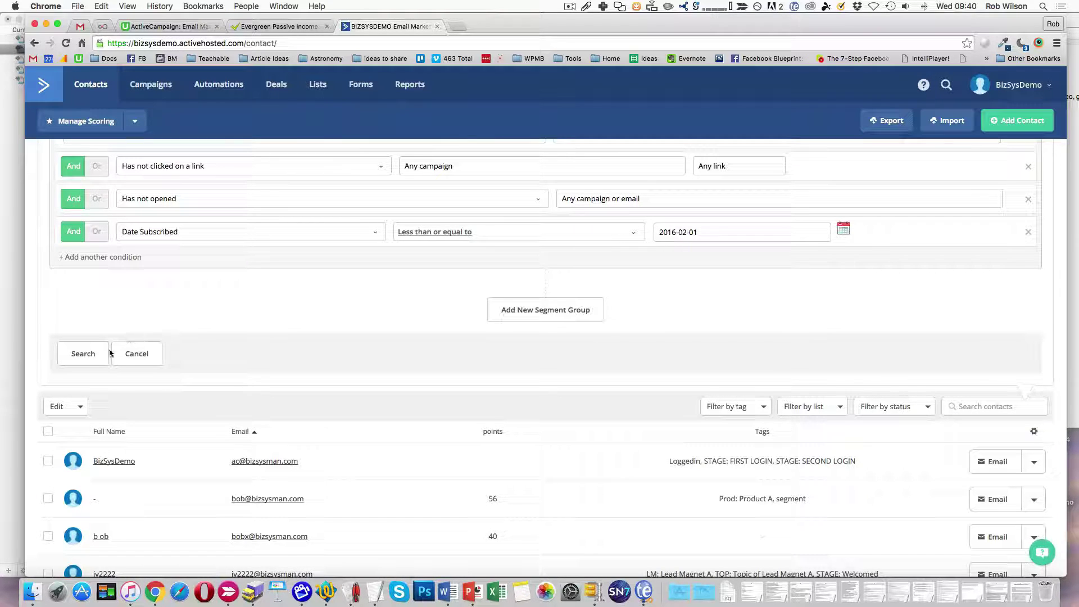
click(79, 358)
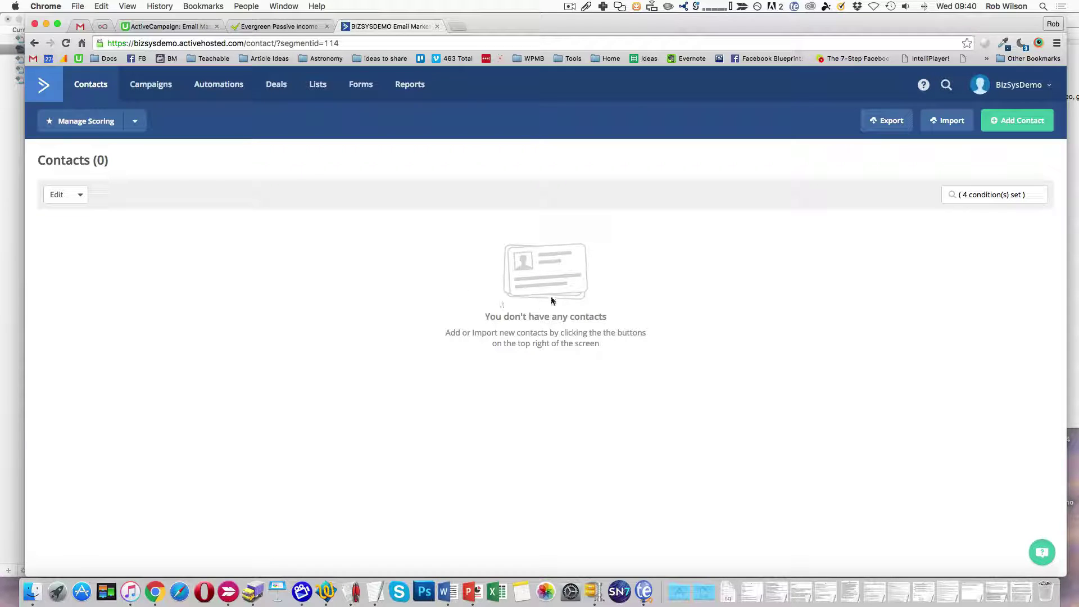
Step: Delete the Date Subscribed condition from the search and confirm with OK
click(976, 194)
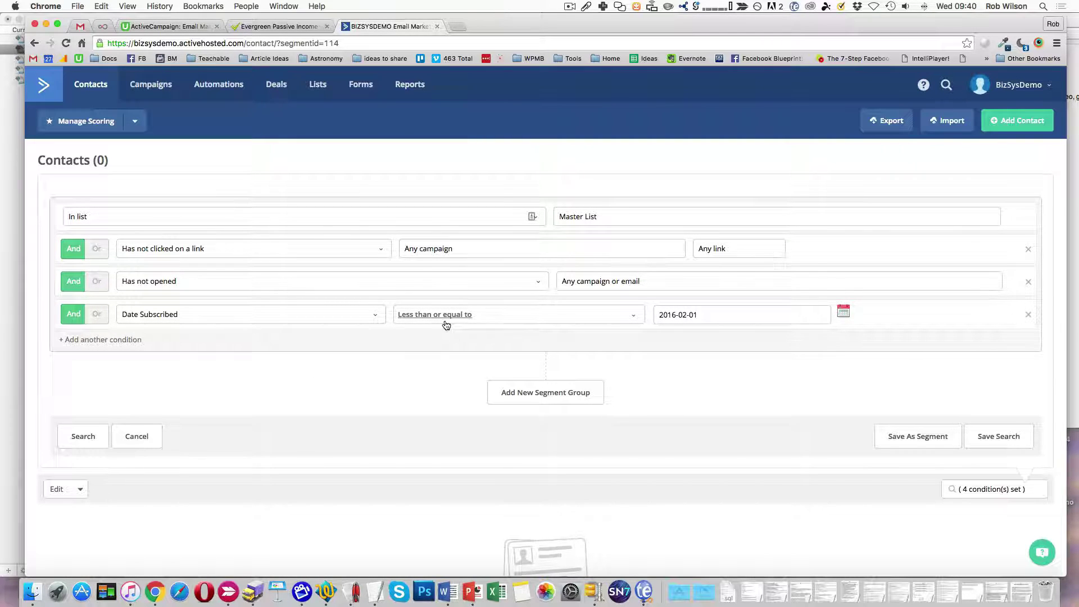
click(1028, 313)
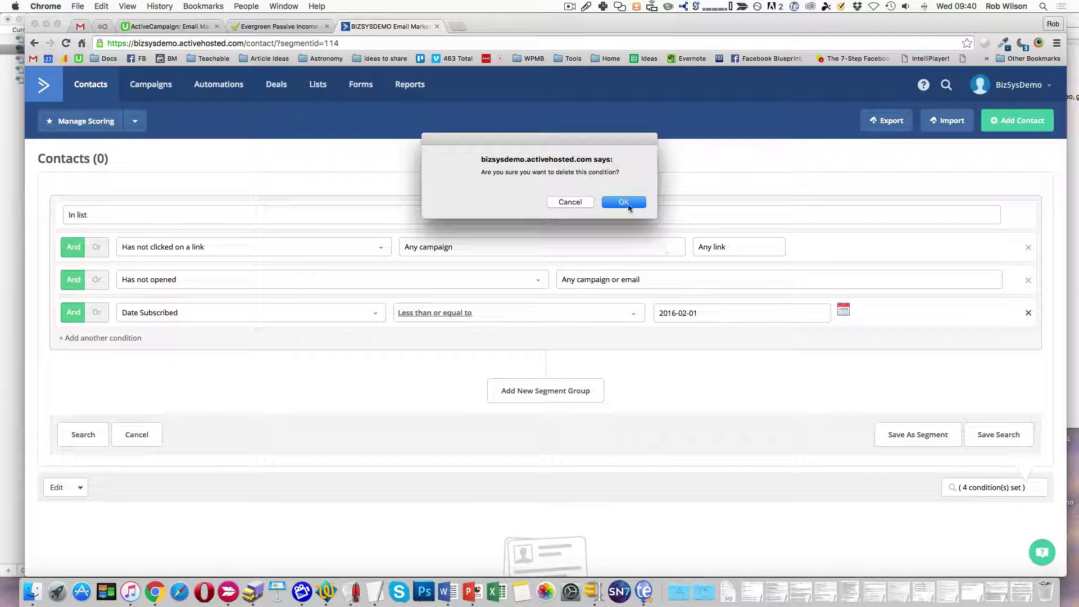
click(628, 202)
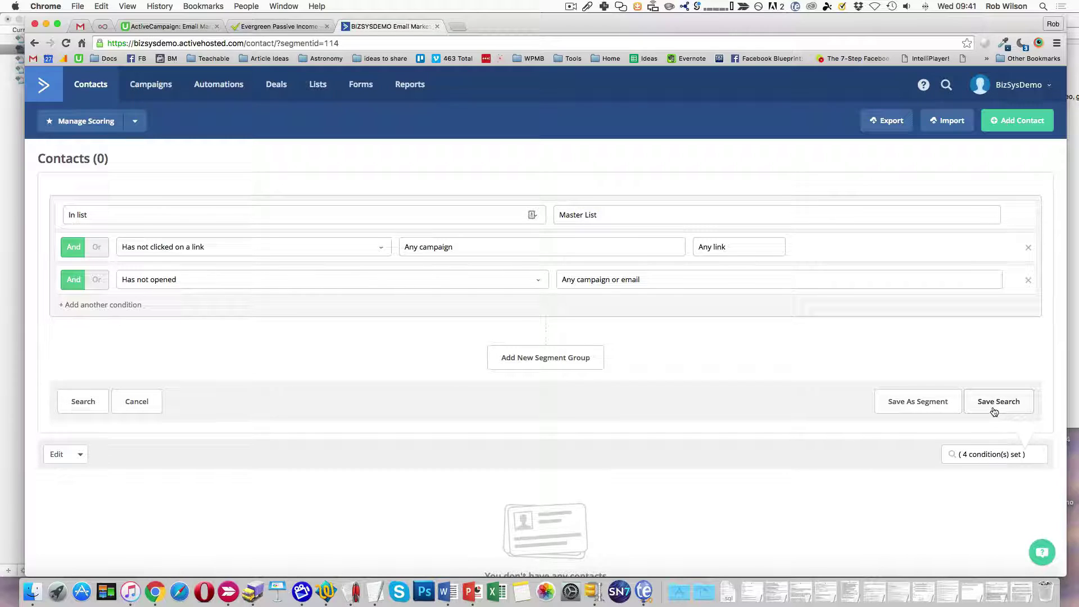
Step: Run the three-condition search, review the 2 matching contacts, and reopen the conditions editor
click(83, 401)
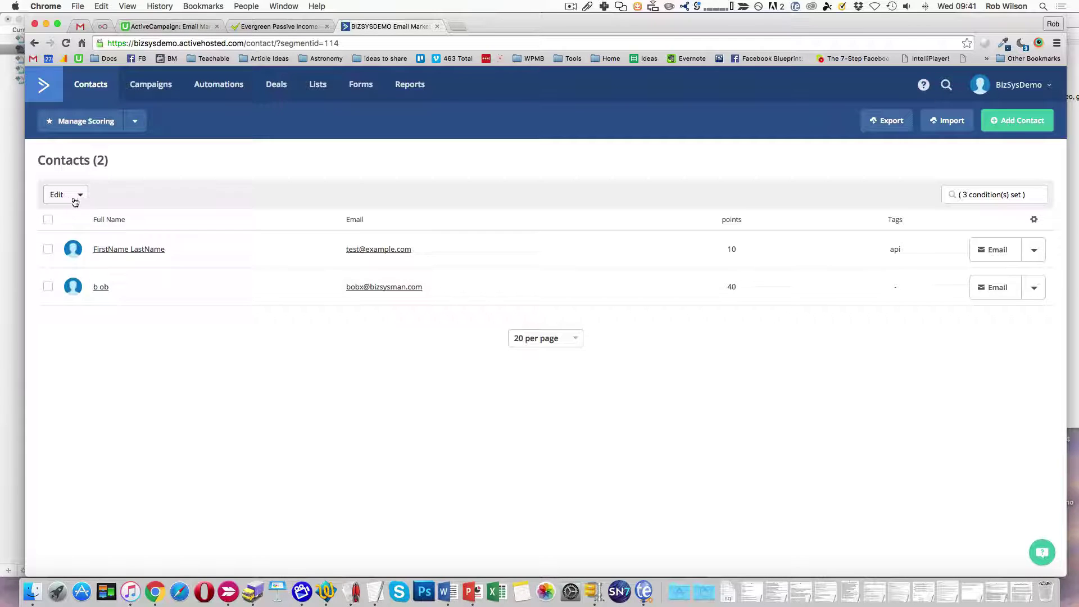
click(49, 221)
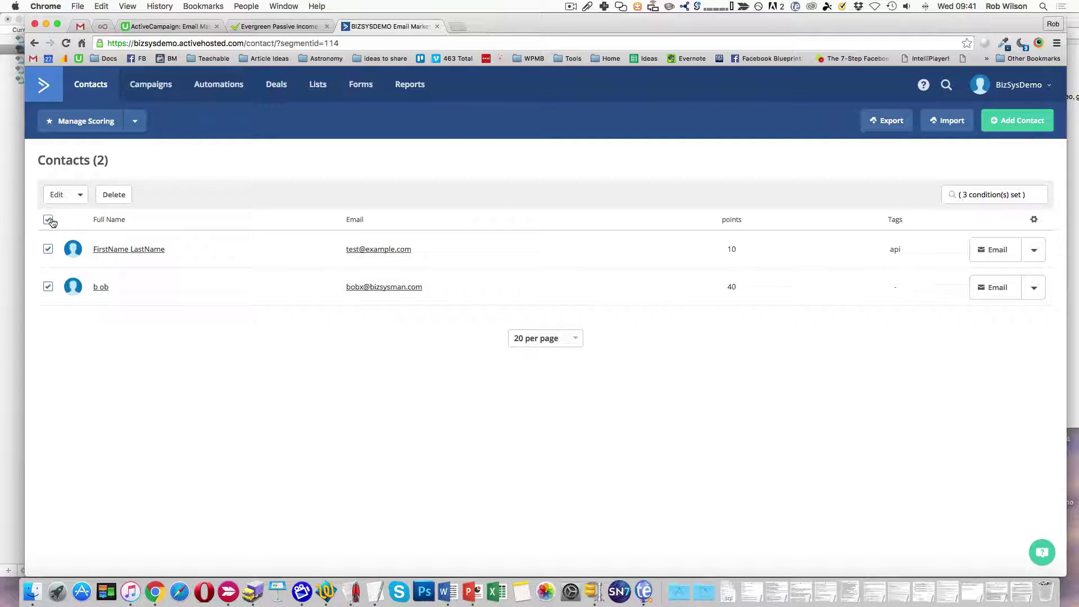
click(80, 195)
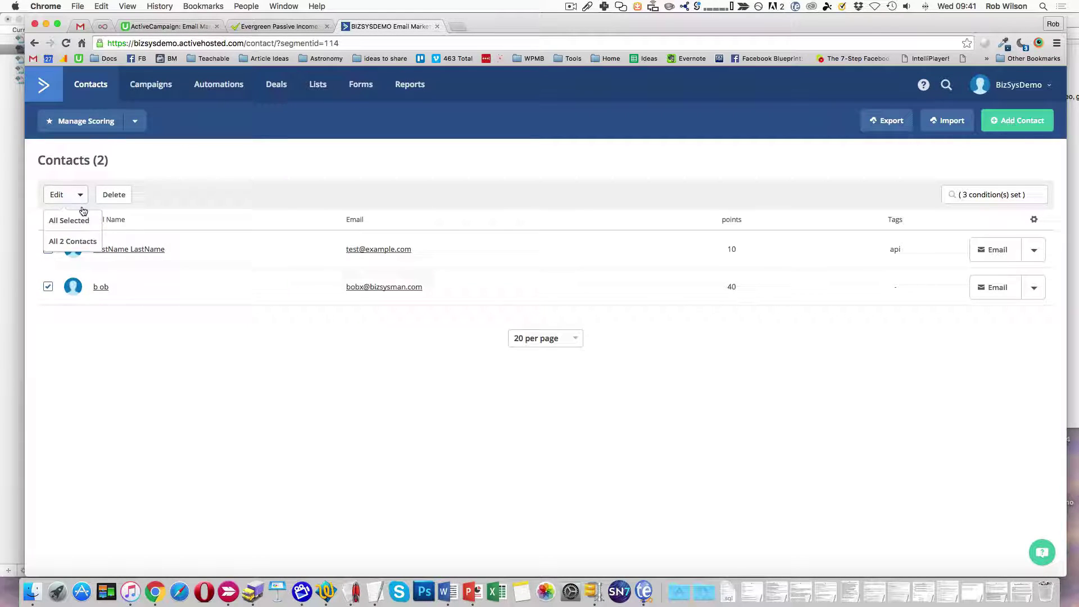
click(222, 176)
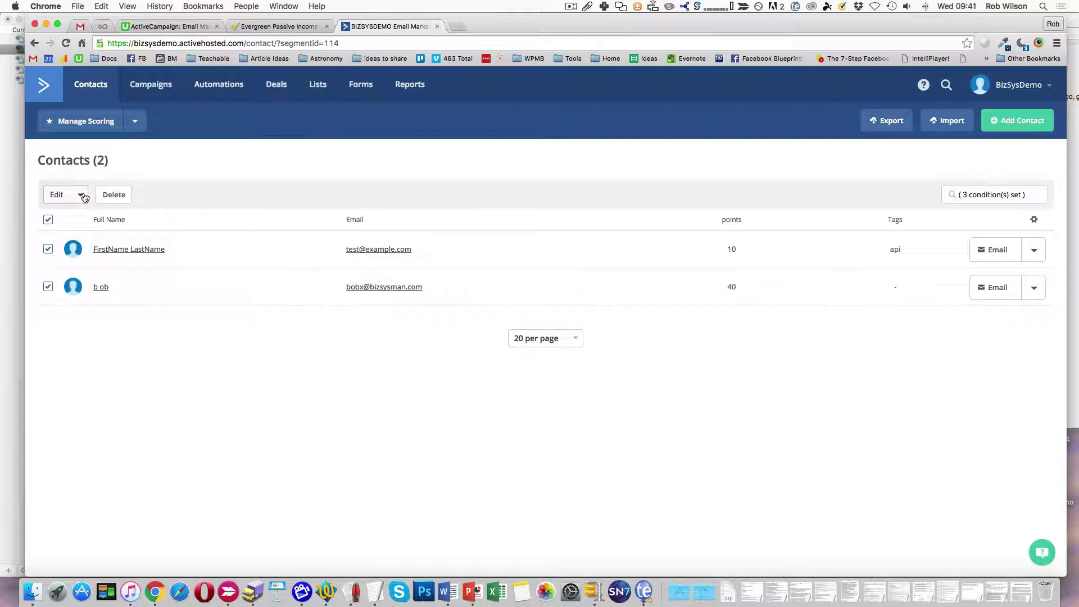
click(37, 42)
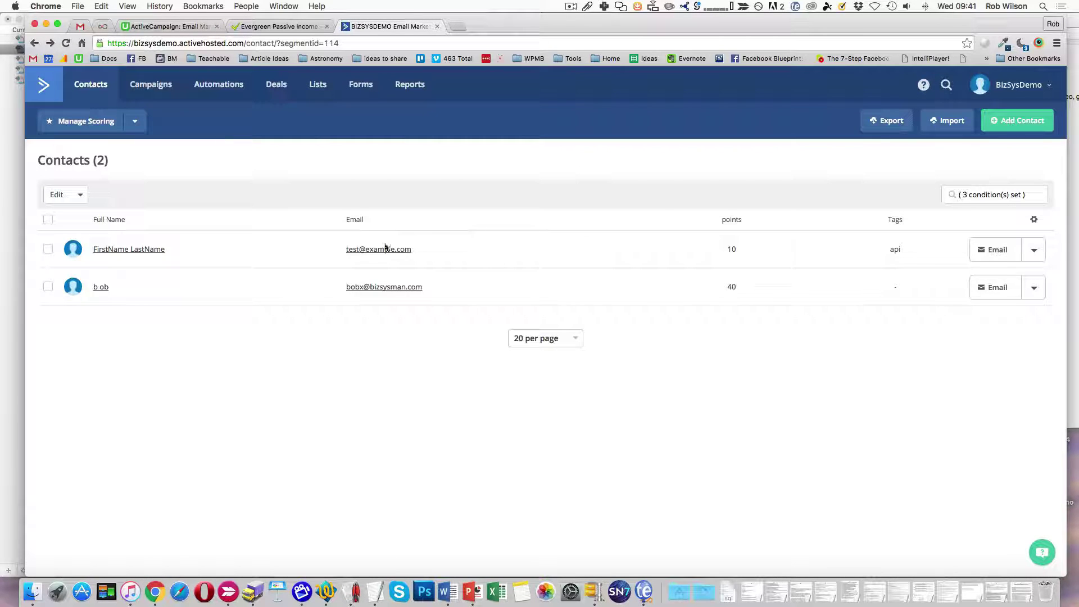
click(978, 197)
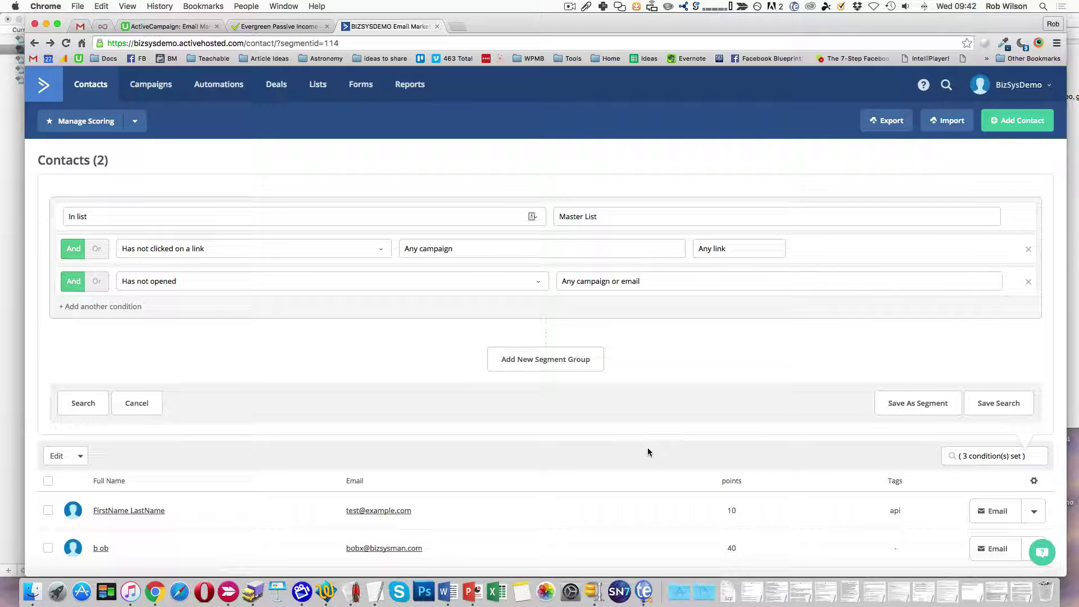
Step: Select both matching contacts and export them to export.csv
scroll(647, 448, down, 2)
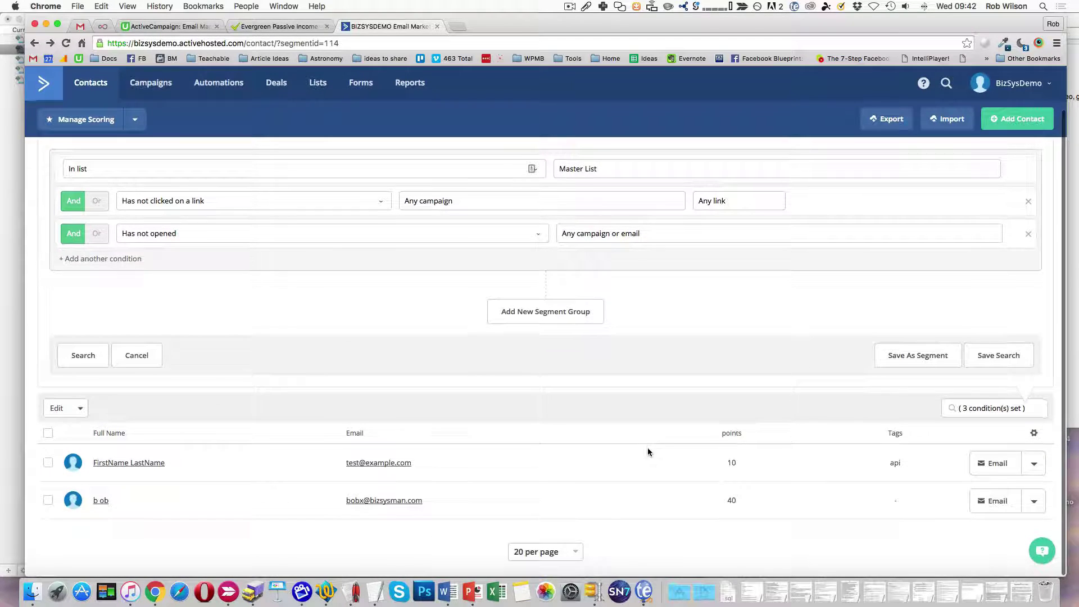
click(47, 463)
click(48, 502)
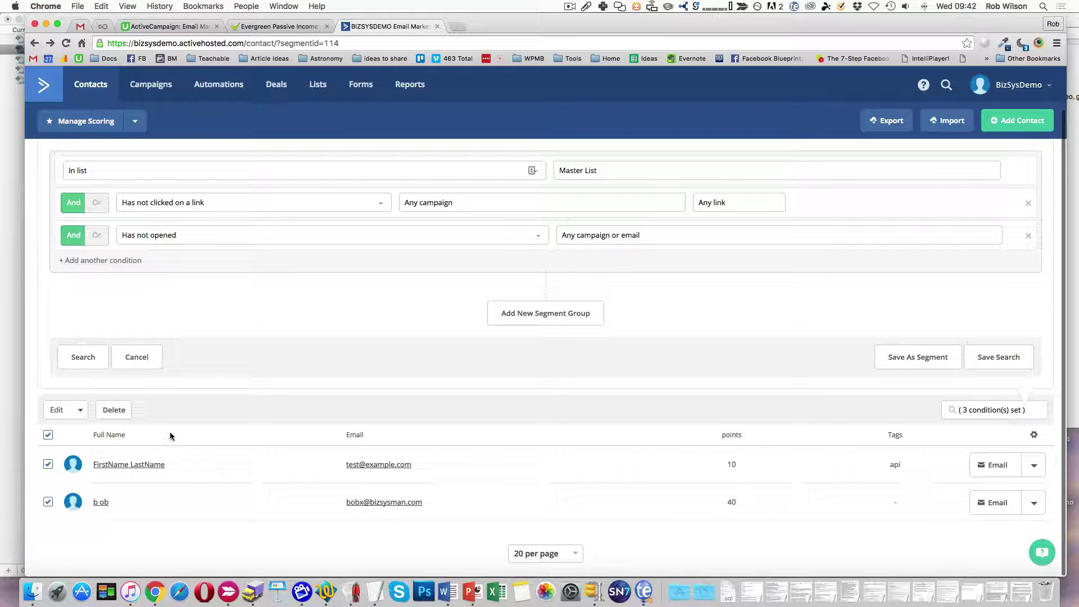
scroll(956, 422, up, 2)
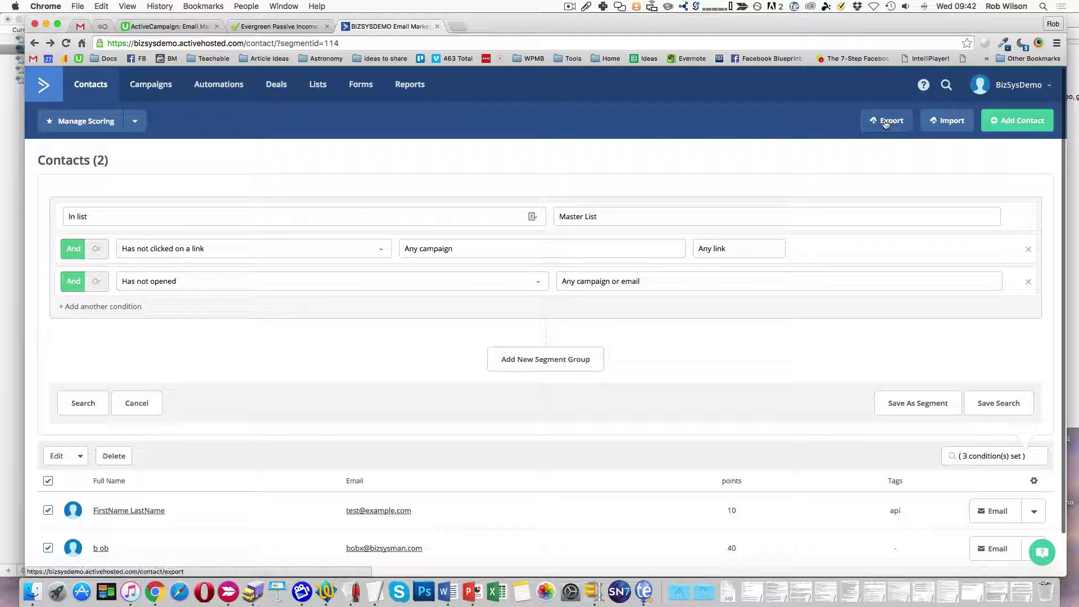
click(887, 122)
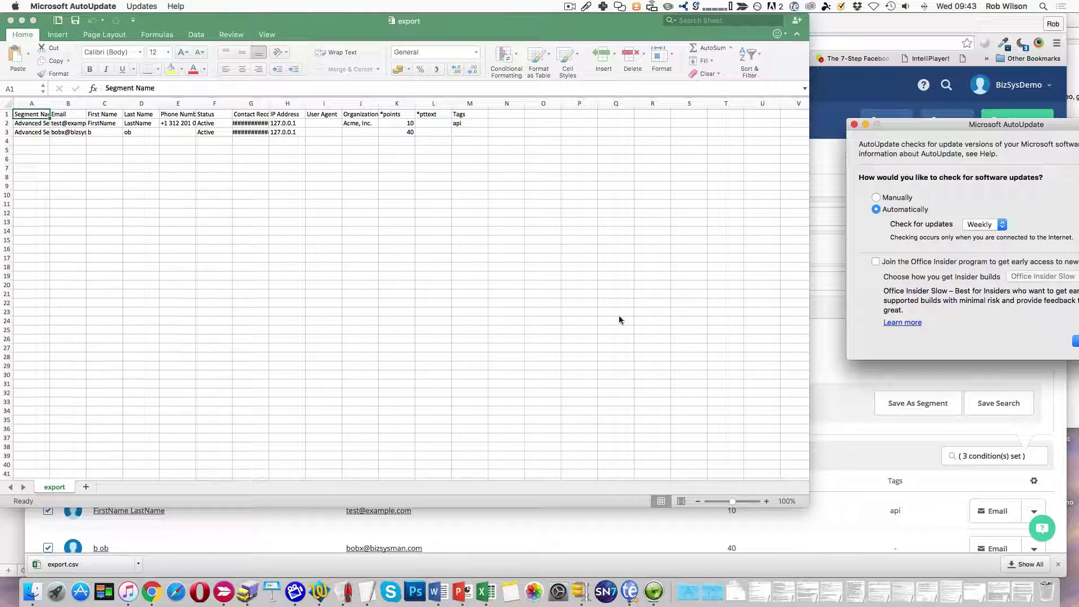
Step: Return from the Excel sheet to the ActiveCampaign Contacts page in Chrome
click(831, 403)
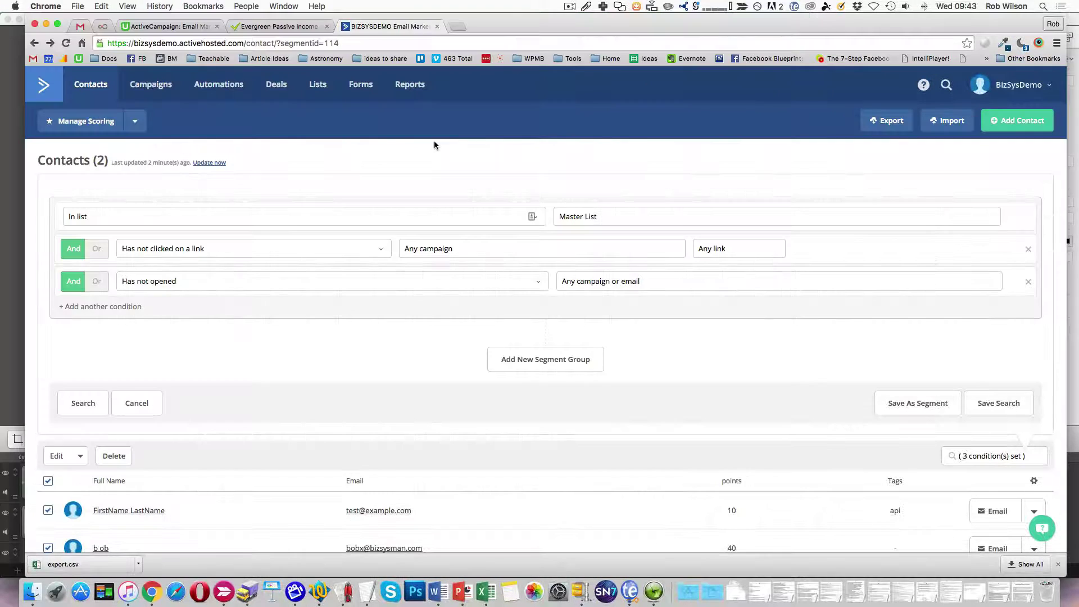
Step: Page through Automations back to page 1 and open the inactive Click Recency automation
click(223, 90)
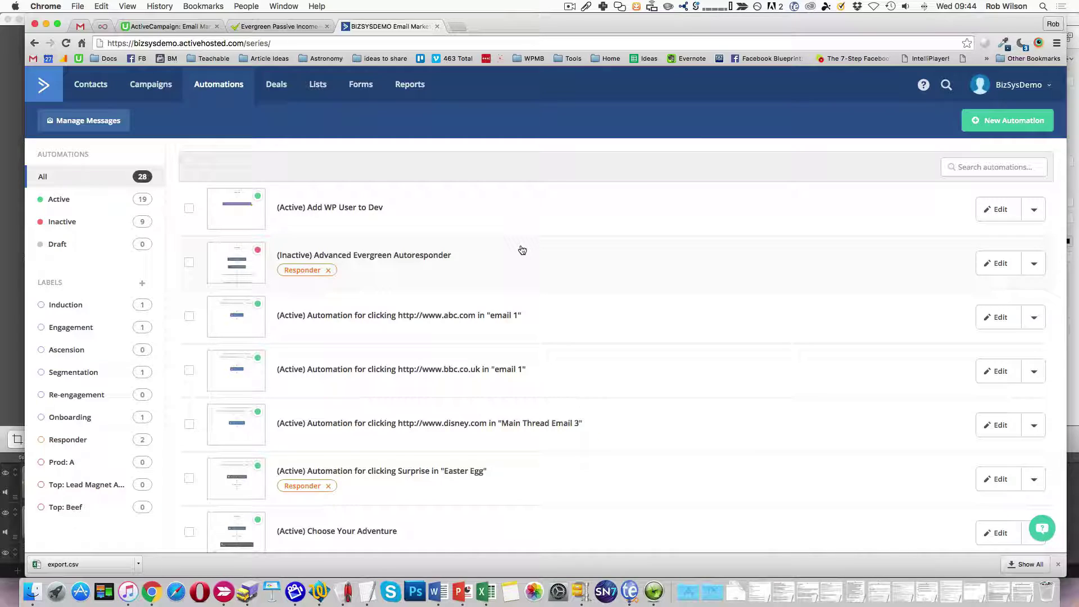
scroll(601, 350, down, 5)
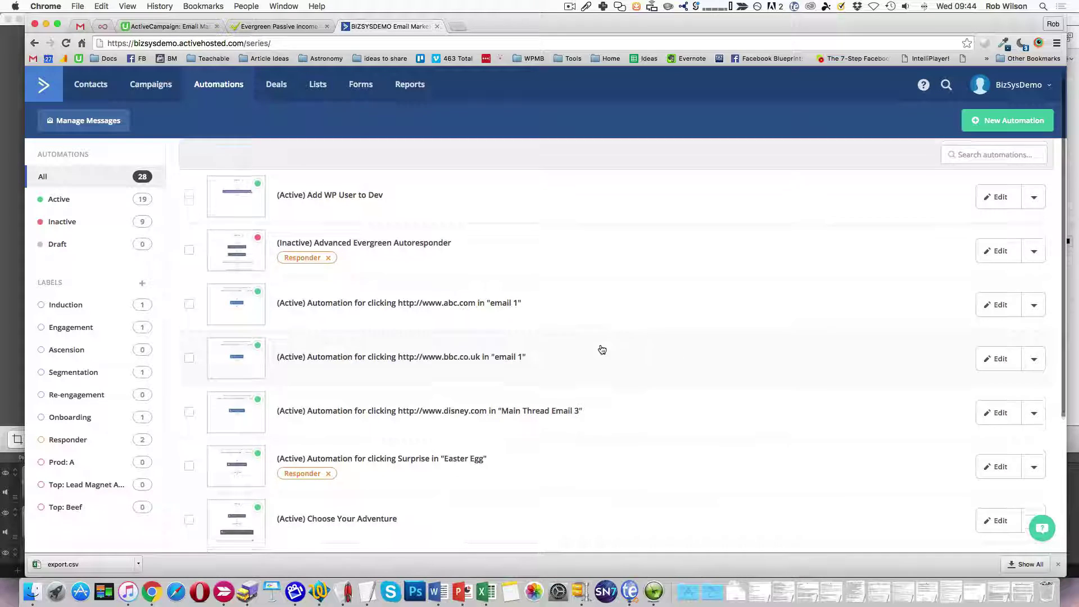
scroll(600, 350, down, 4)
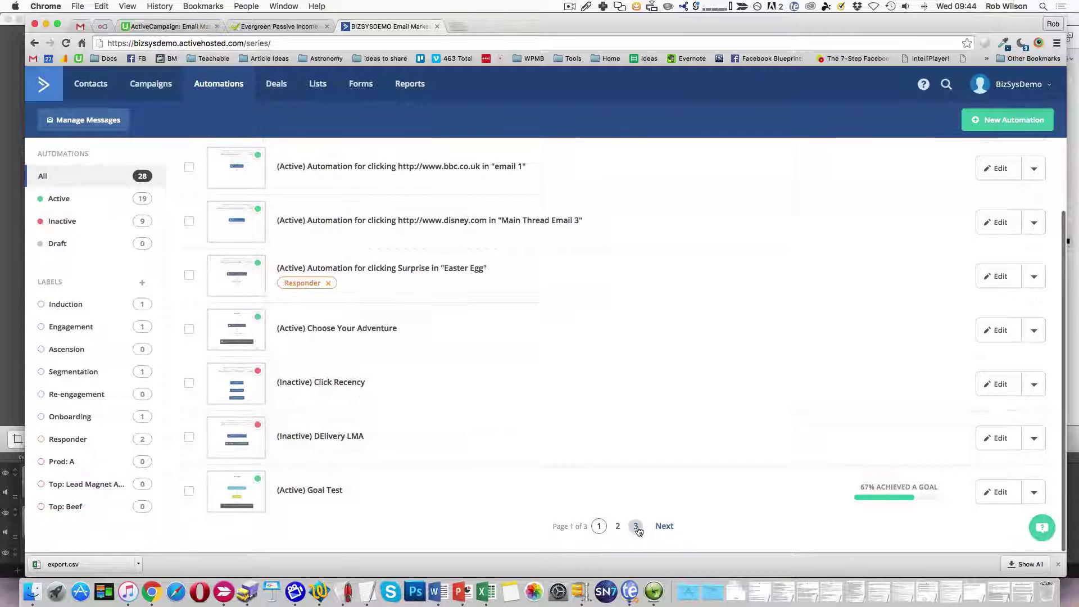
click(636, 527)
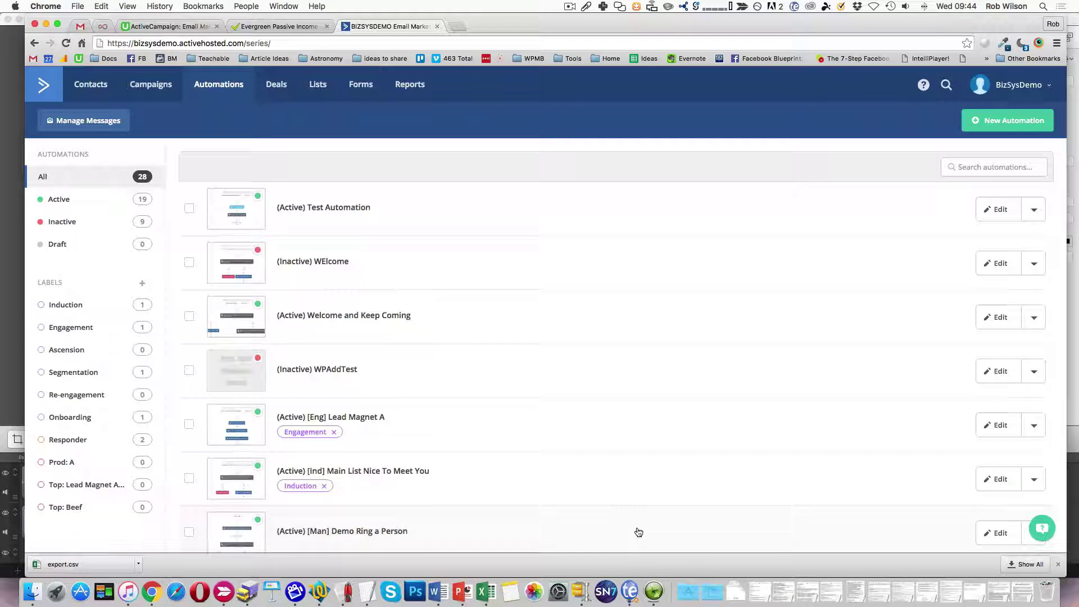
scroll(624, 532, down, 2)
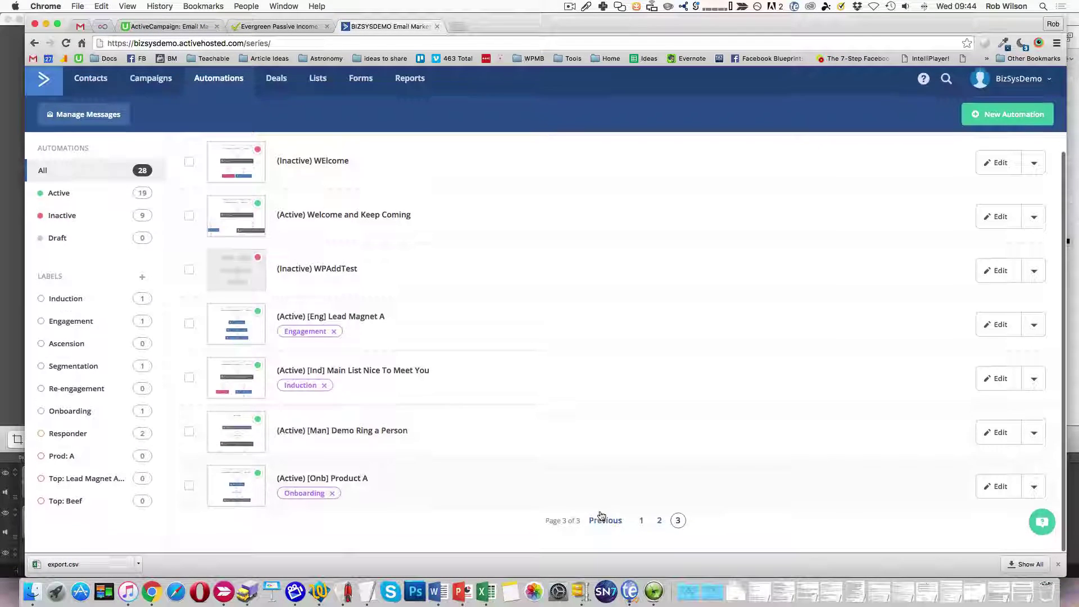
click(658, 531)
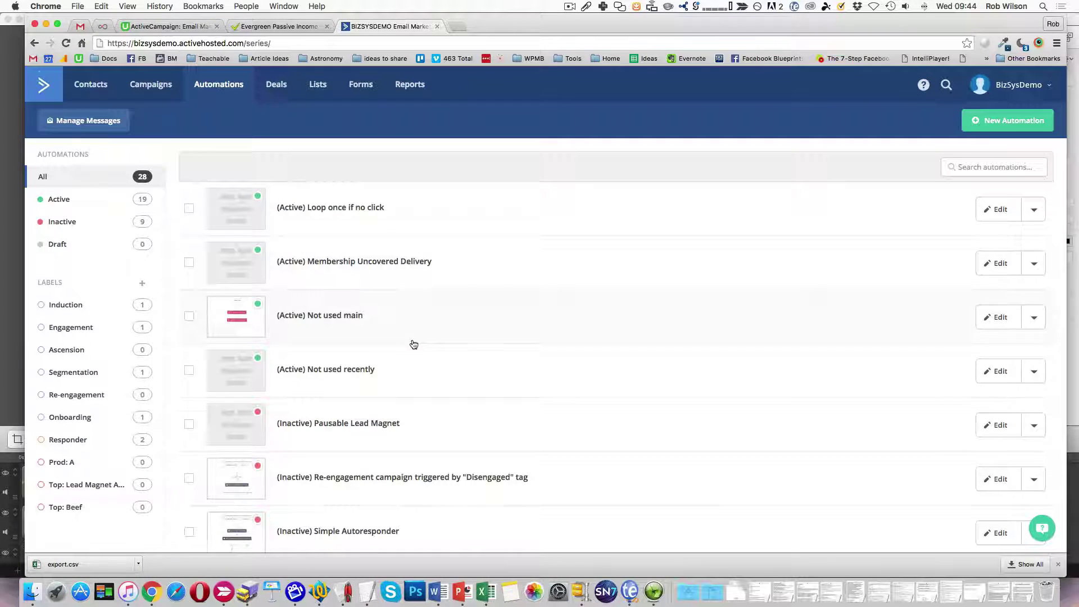
scroll(412, 344, down, 4)
click(623, 522)
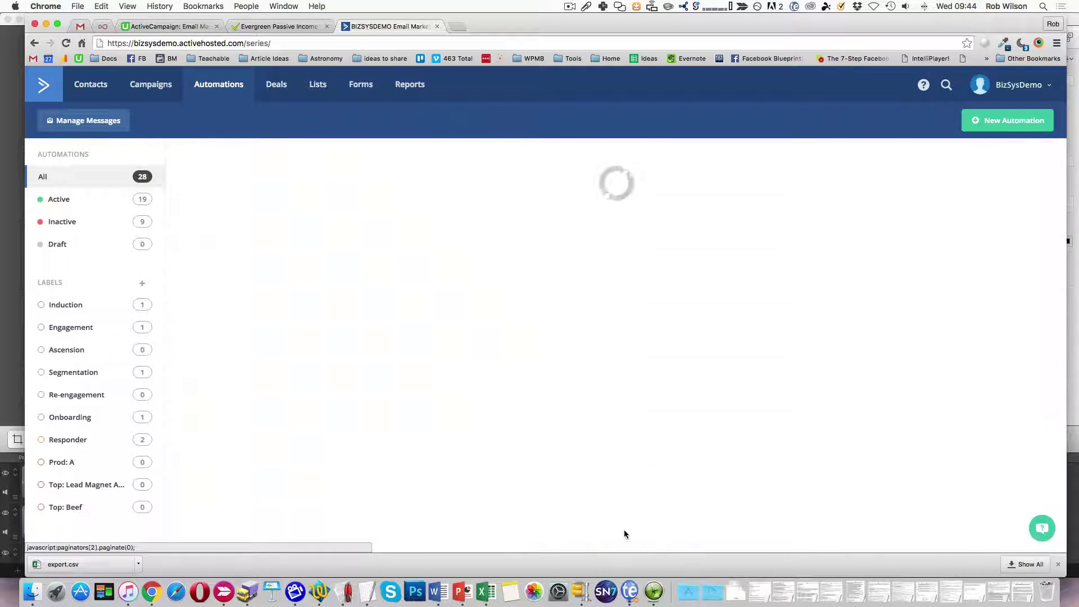
scroll(601, 369, down, 4)
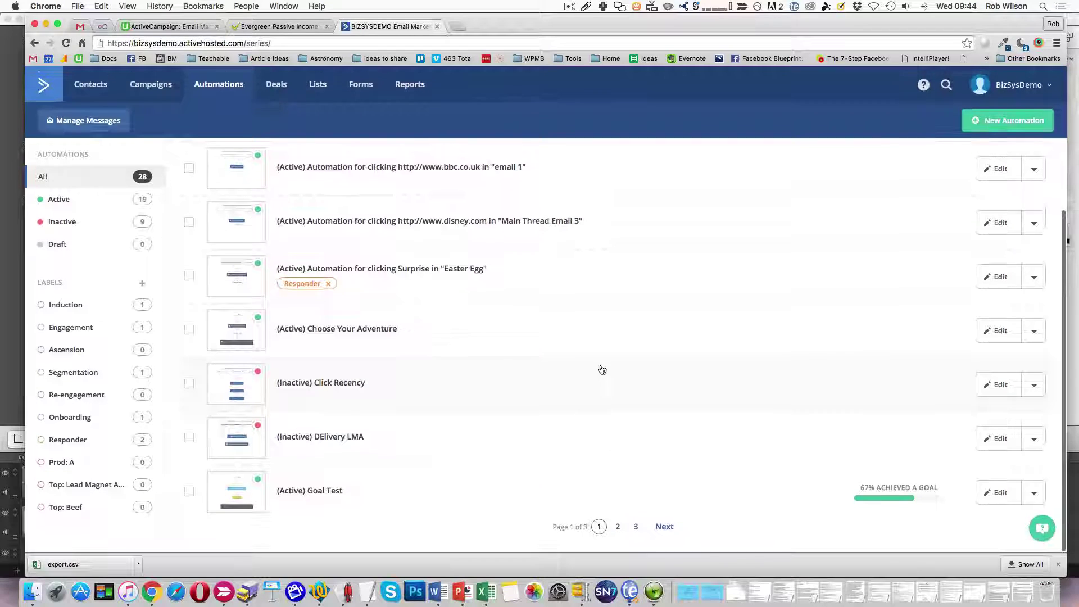
click(998, 385)
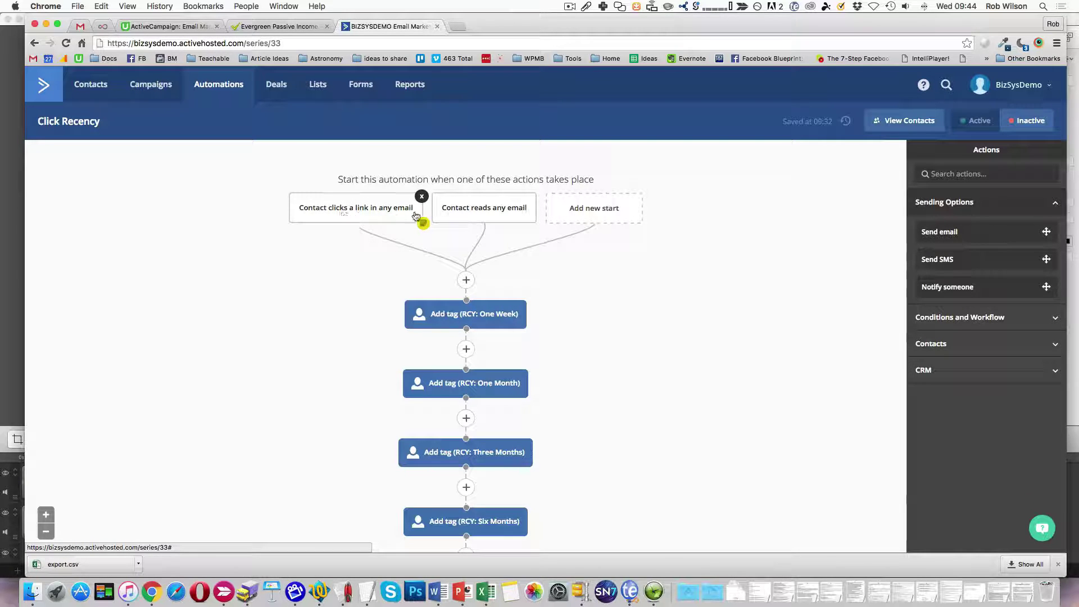
Step: Inspect the link-click and email-read start triggers, each set to run multiple times
click(341, 215)
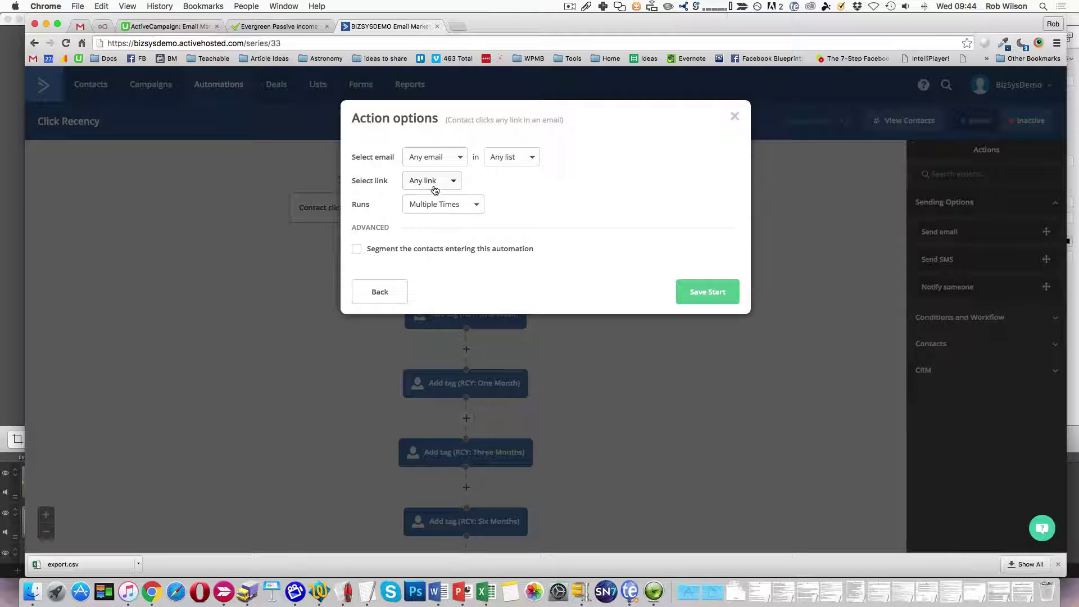
click(735, 116)
click(500, 209)
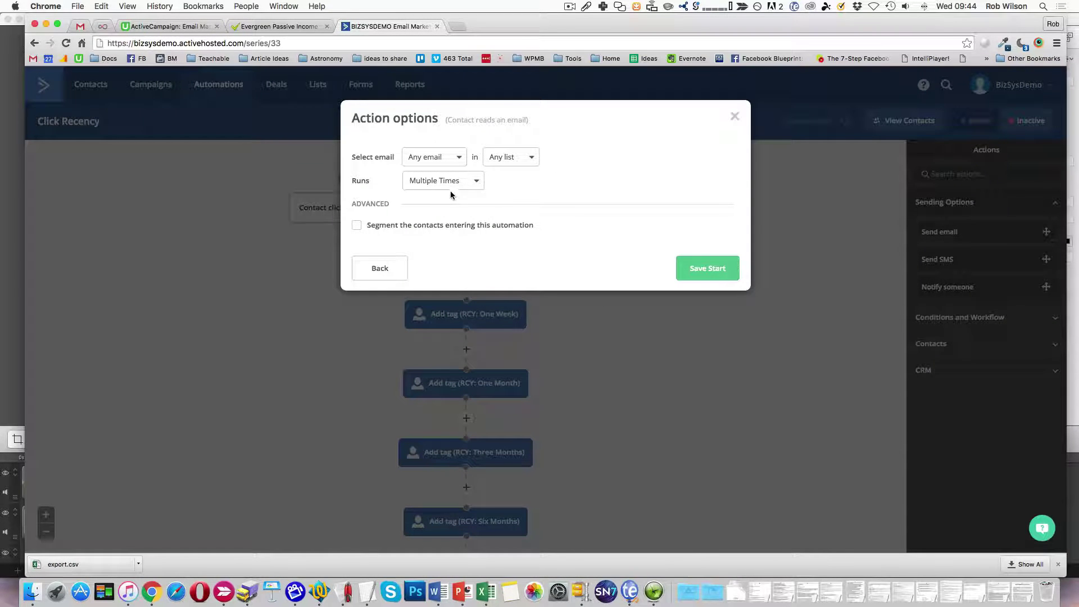
click(735, 116)
scroll(627, 246, down, 3)
mouse_move(496, 208)
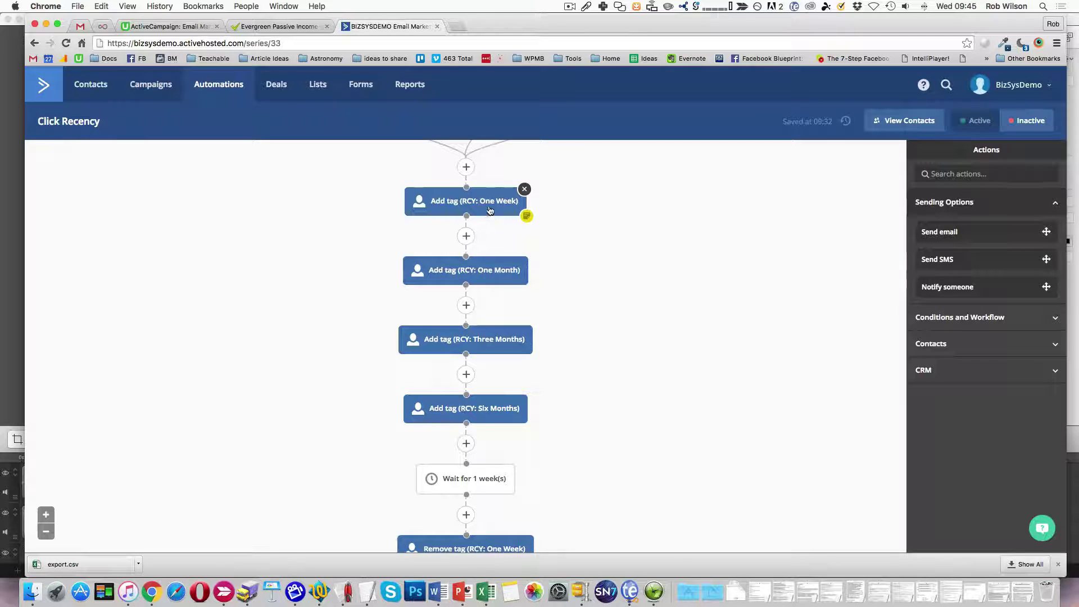
mouse_move(501, 283)
mouse_move(504, 410)
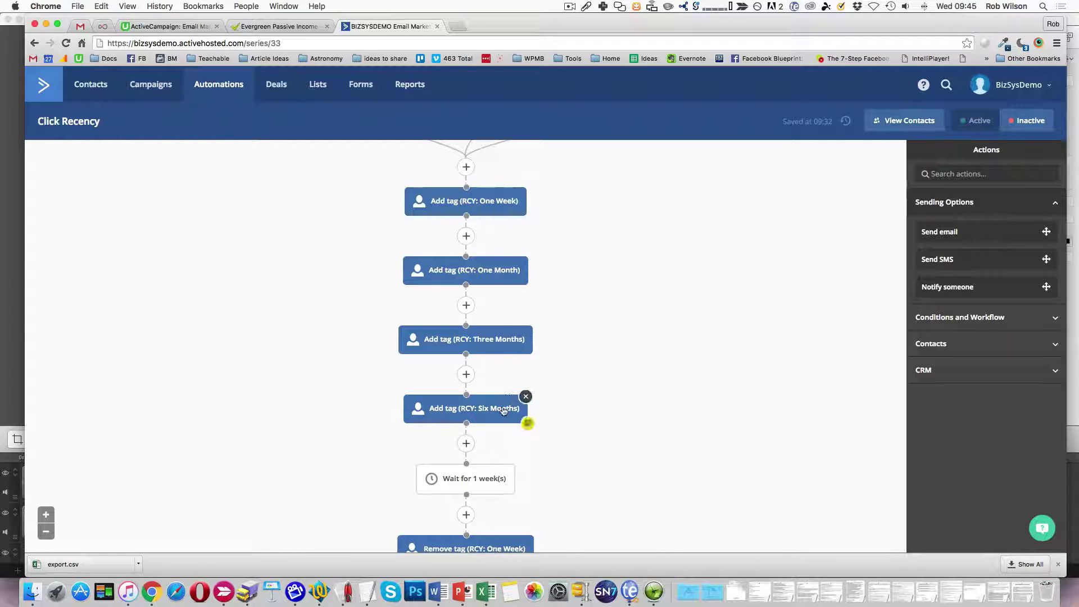
scroll(504, 410, down, 2)
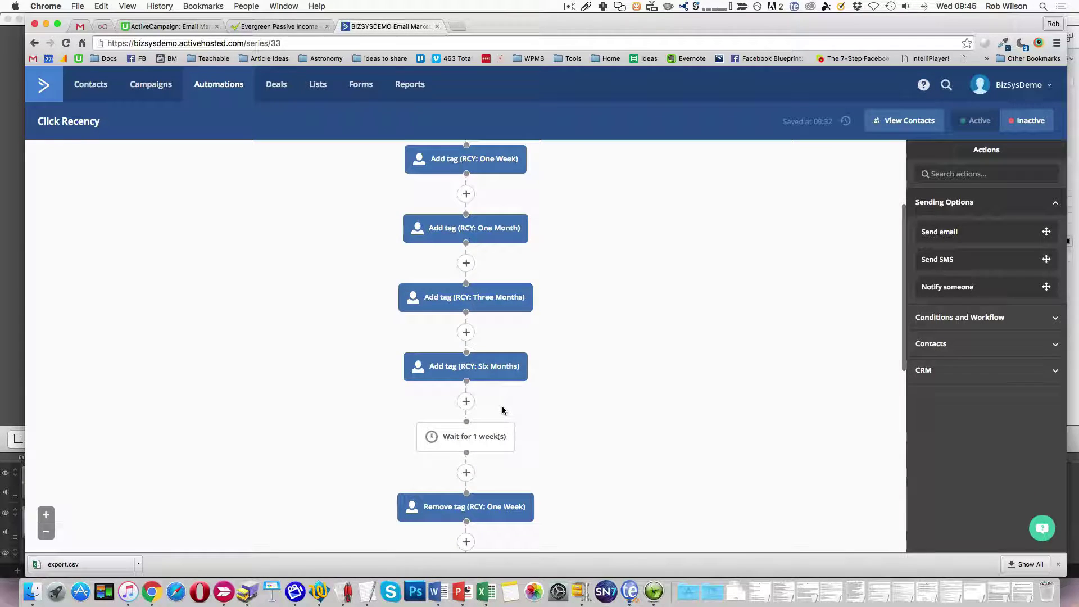
scroll(503, 410, up, 2)
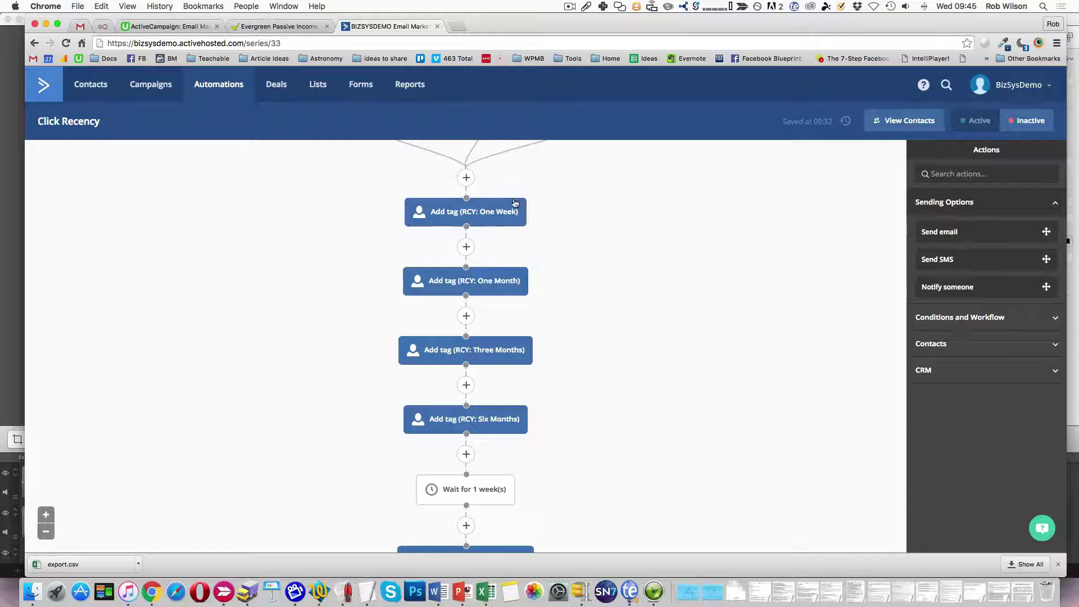
scroll(499, 427, down, 2)
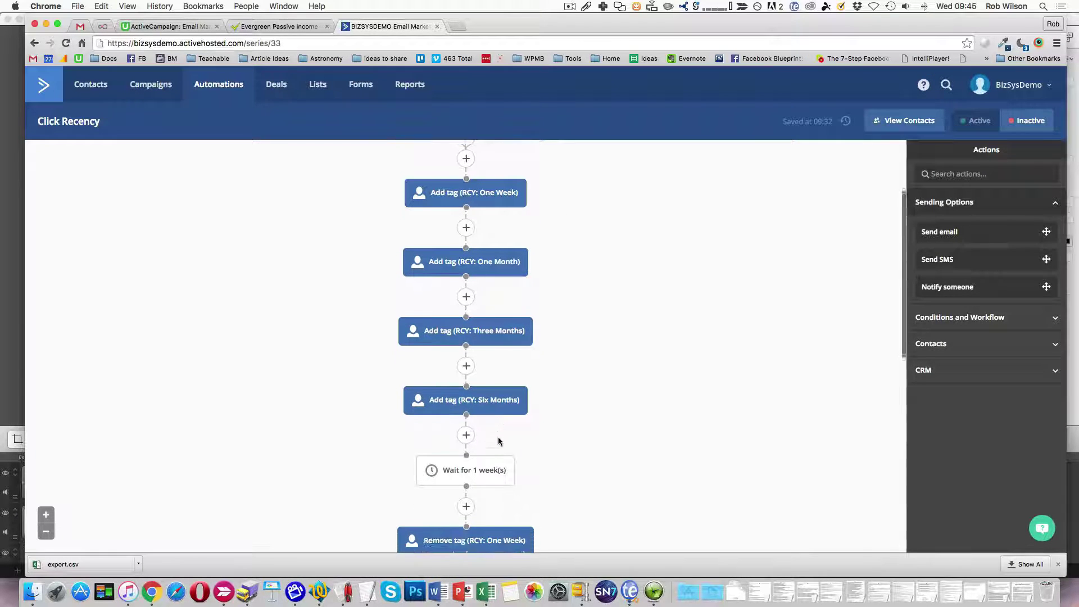
scroll(589, 398, down, 3)
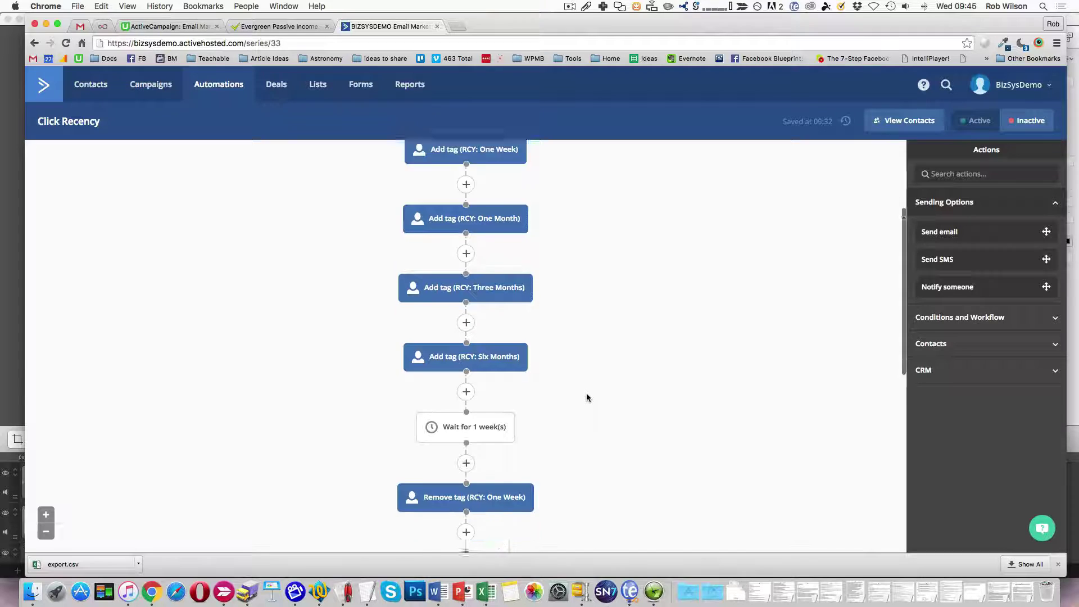
scroll(586, 397, up, 5)
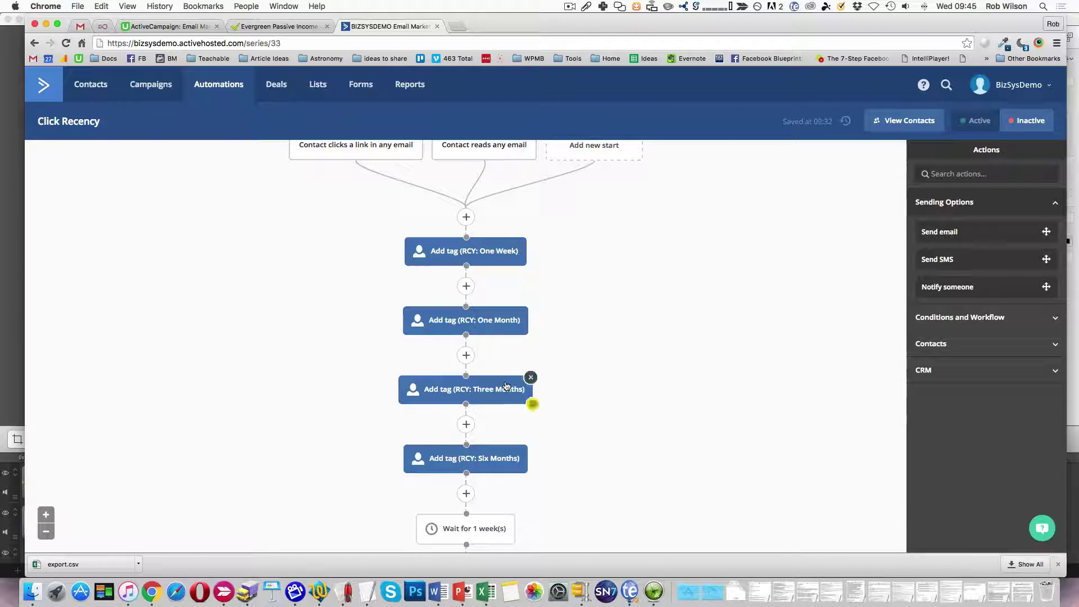
scroll(521, 371, down, 5)
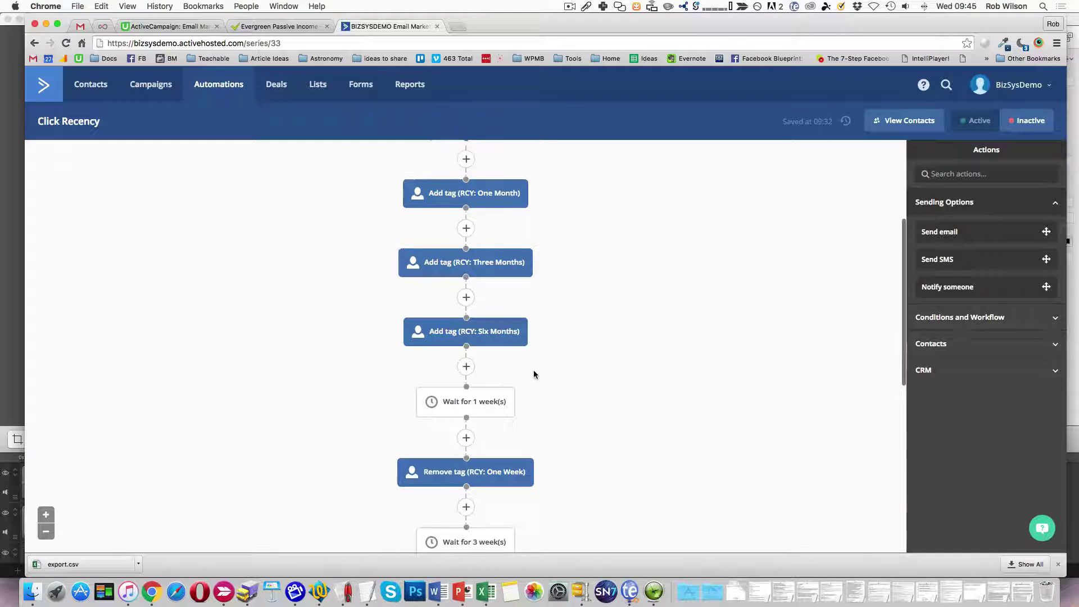
scroll(535, 371, down, 2)
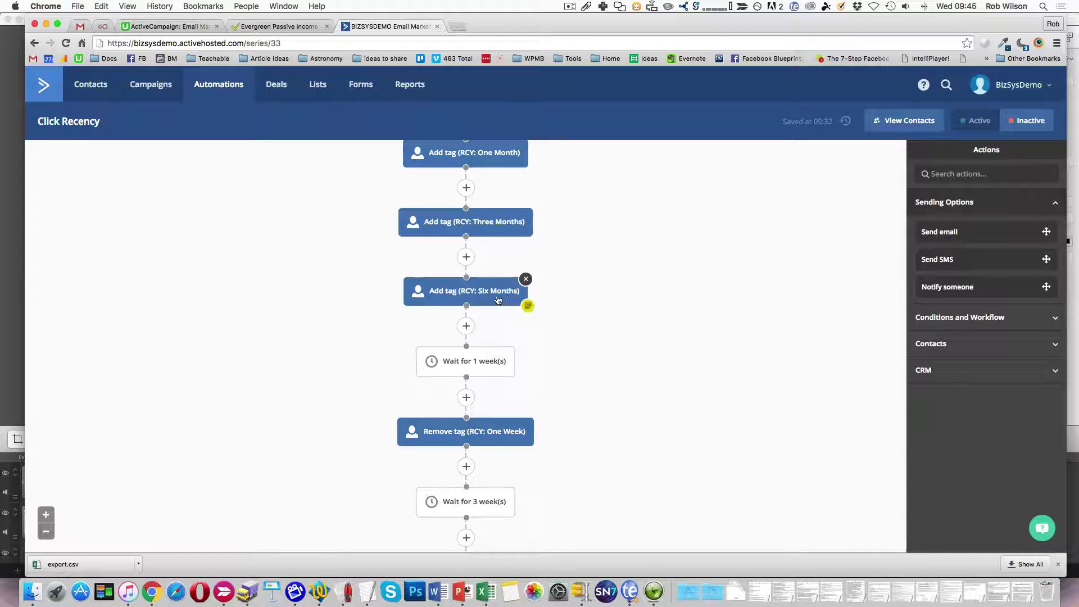
scroll(481, 401, down, 2)
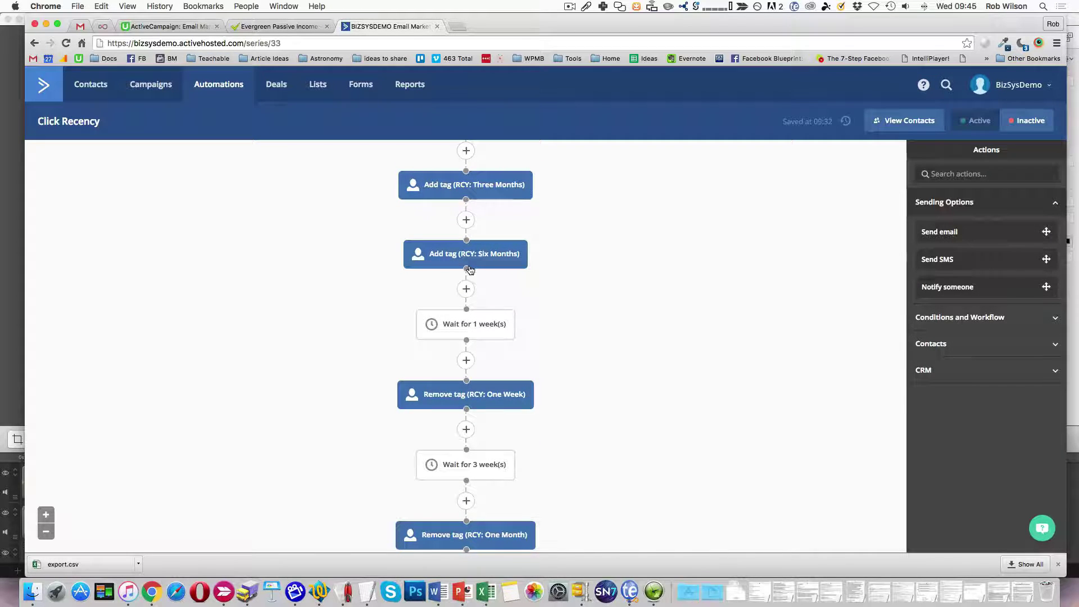
scroll(488, 394, down, 5)
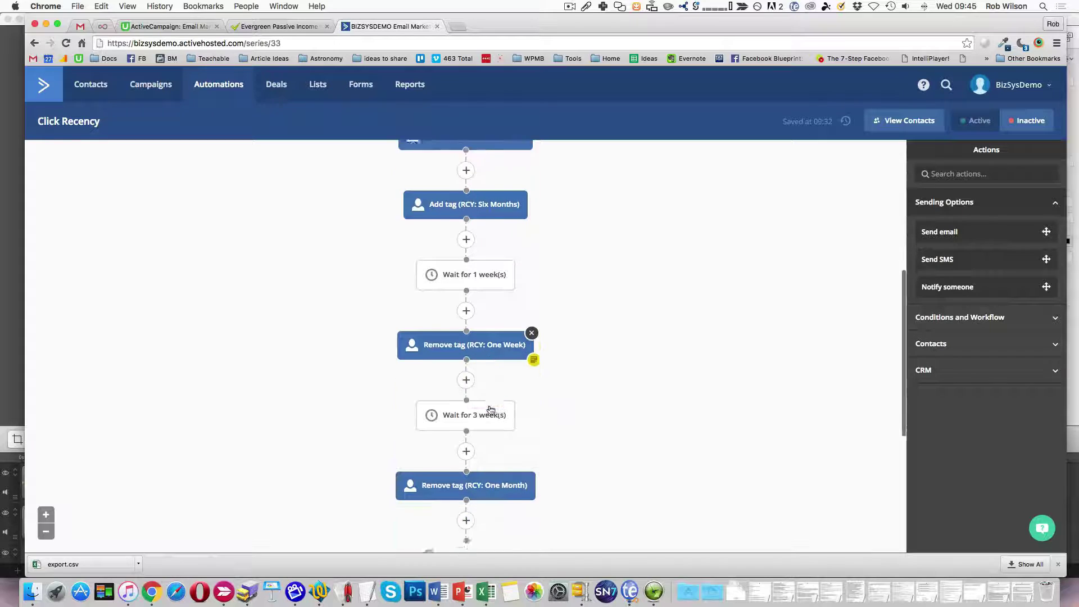
scroll(482, 380, down, 3)
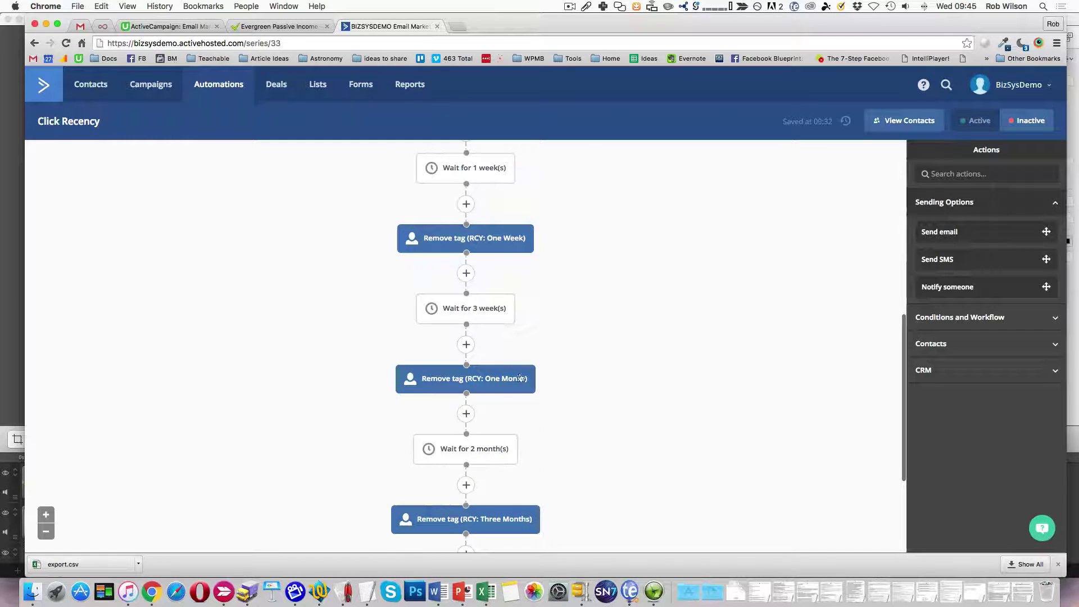
scroll(508, 442, down, 2)
scroll(517, 419, down, 3)
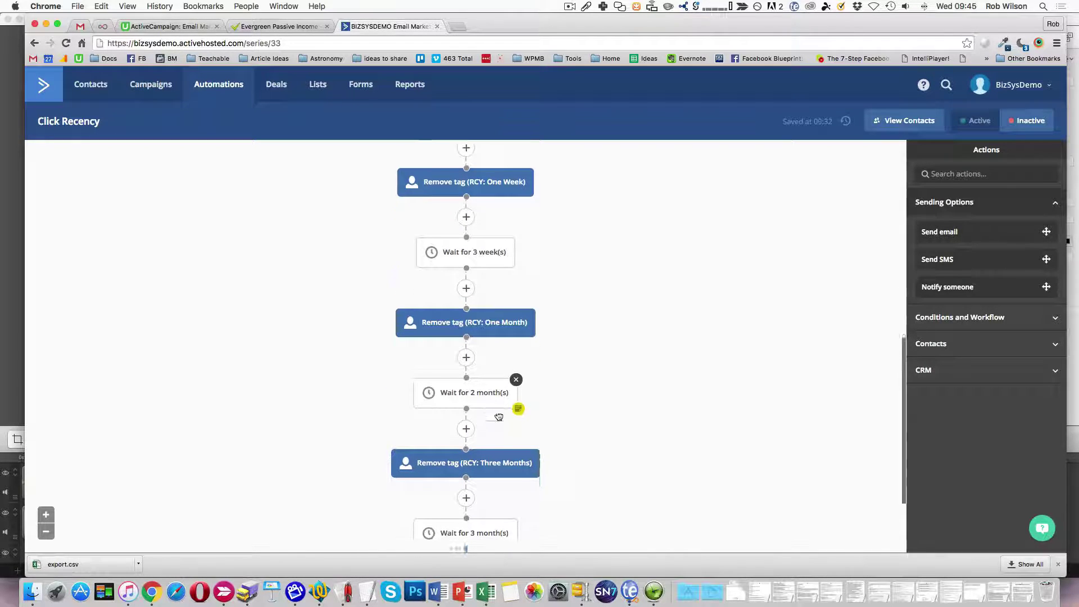
scroll(511, 421, down, 3)
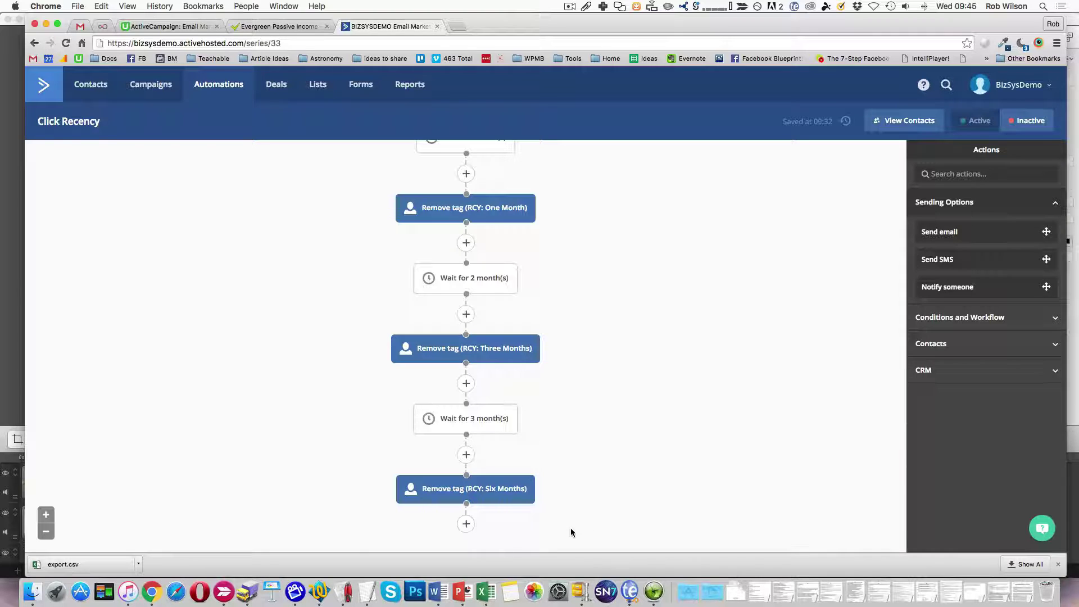
scroll(571, 528, up, 2)
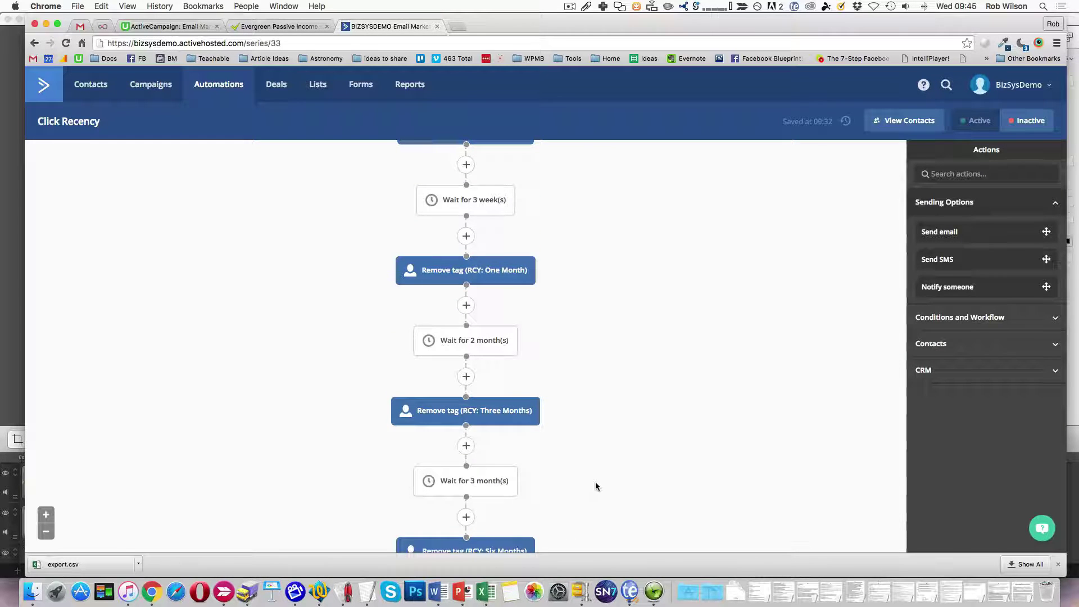
scroll(596, 481, down, 2)
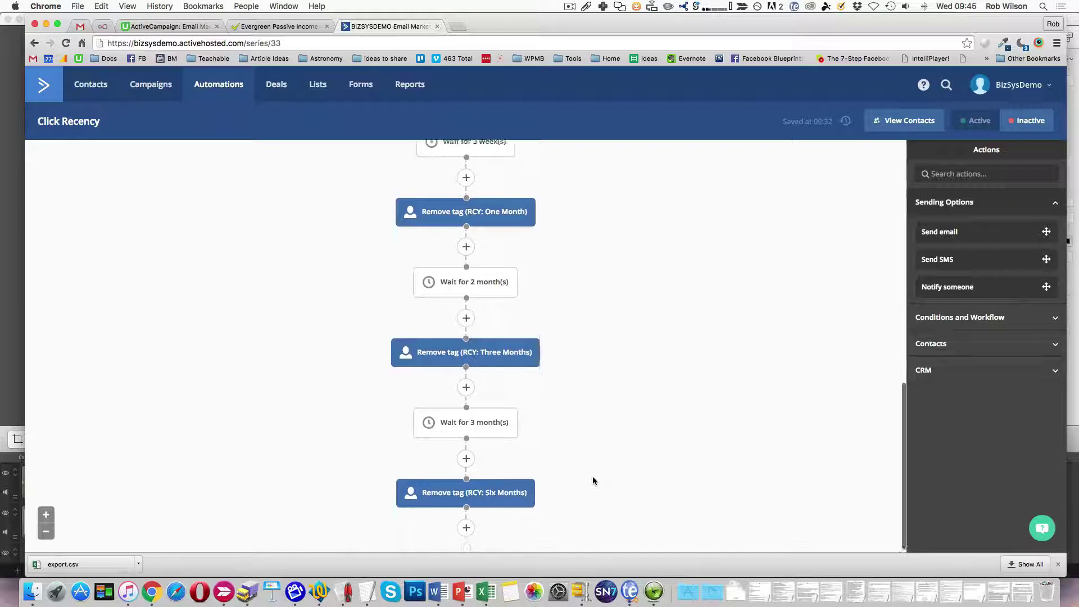
scroll(594, 482, up, 10)
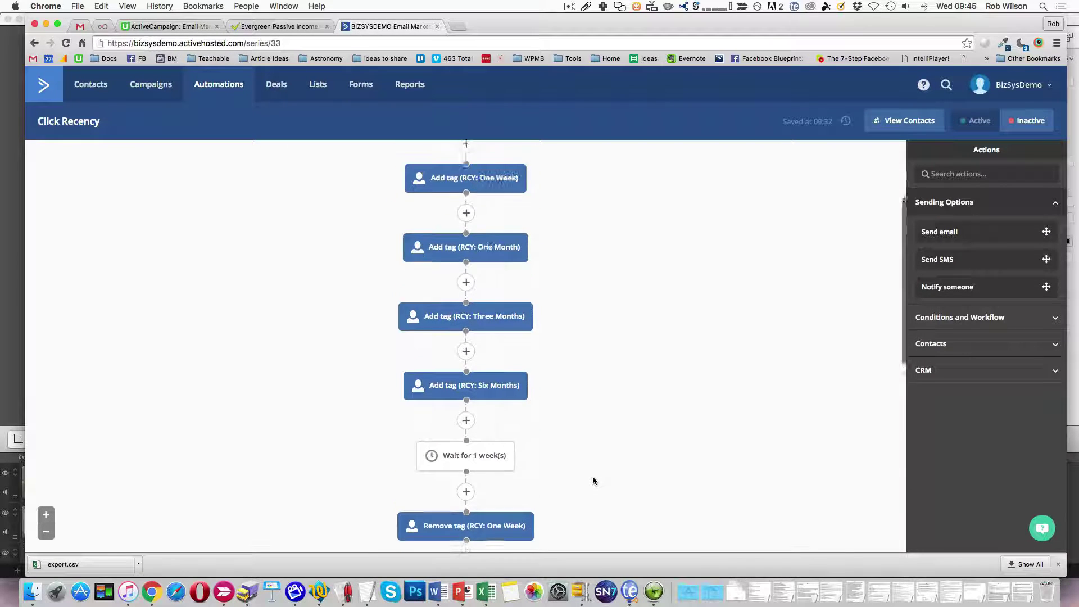
scroll(592, 481, up, 3)
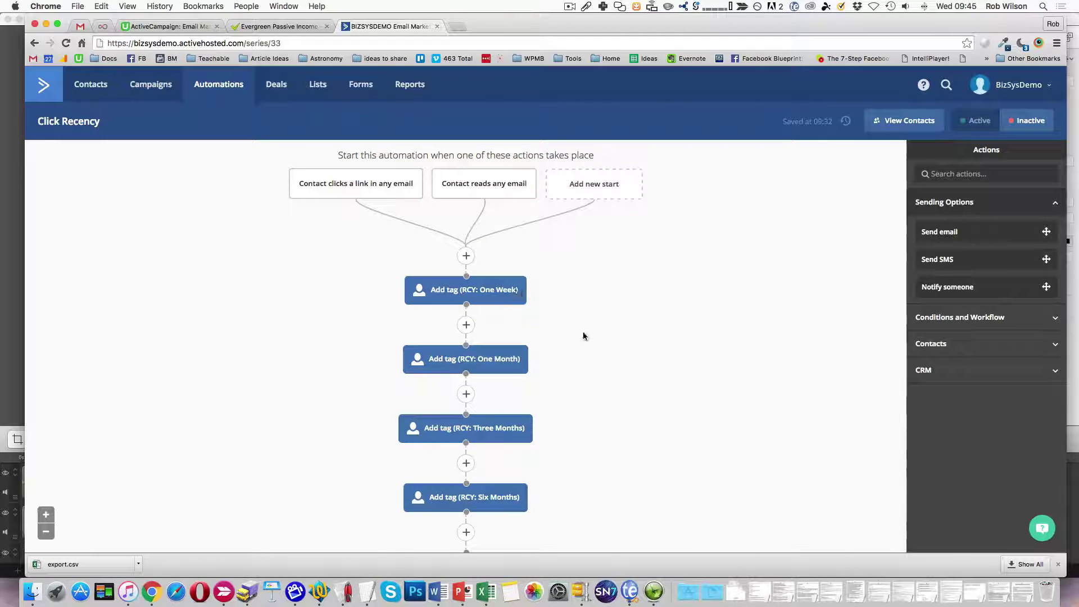
scroll(583, 336, down, 2)
mouse_move(503, 320)
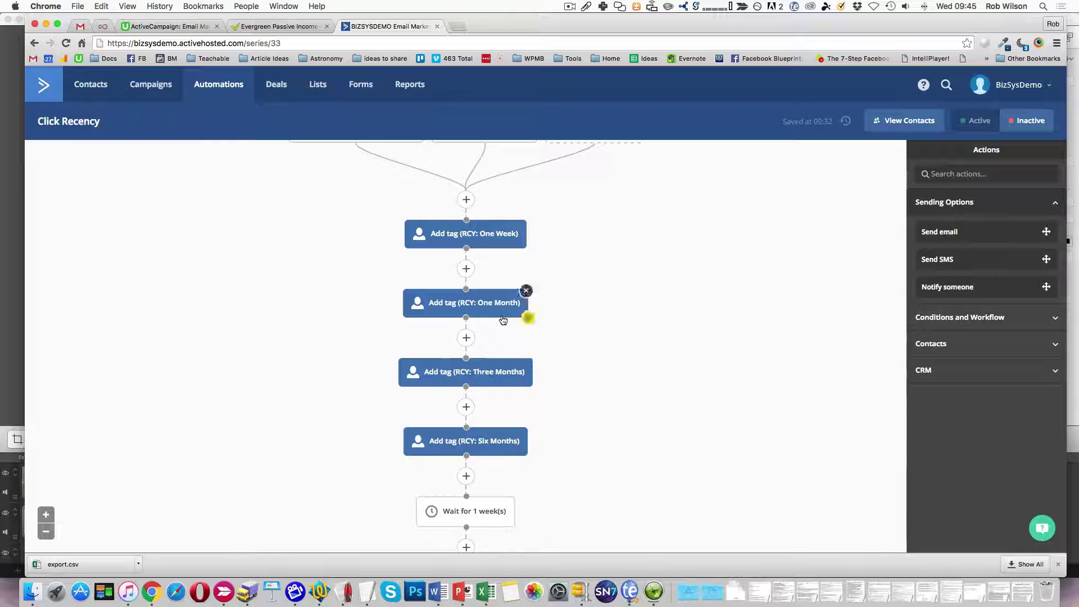
scroll(605, 389, down, 4)
mouse_move(481, 350)
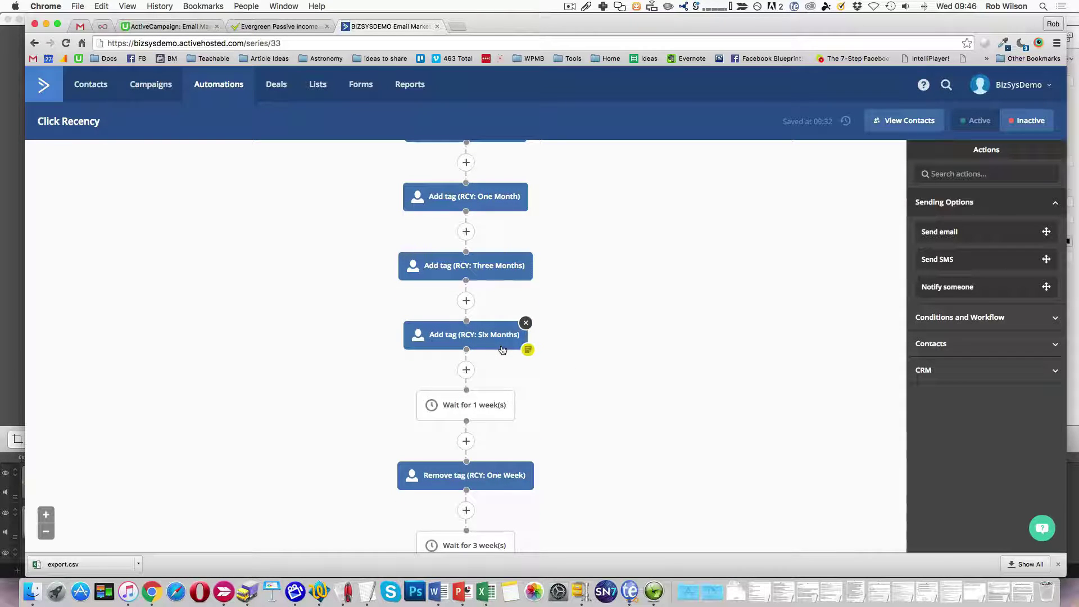
scroll(595, 450, down, 8)
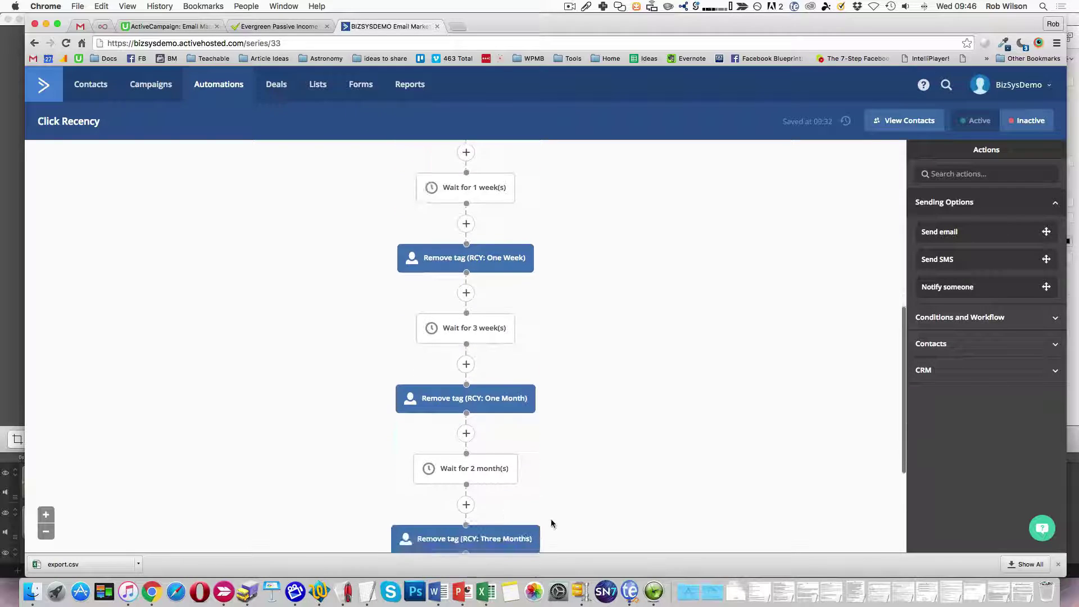
scroll(551, 523, down, 7)
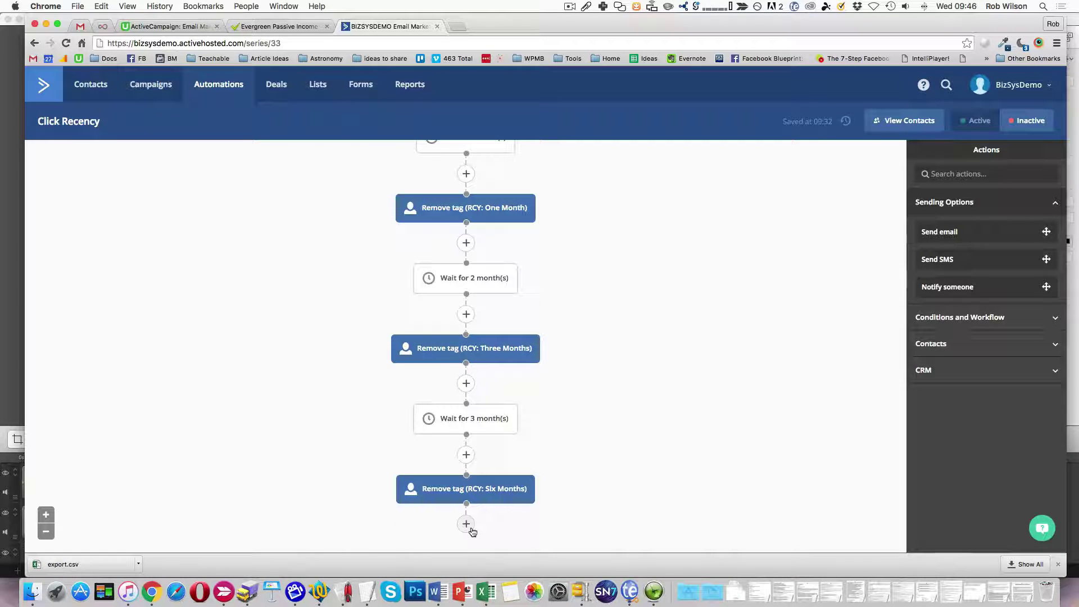
scroll(534, 523, up, 1)
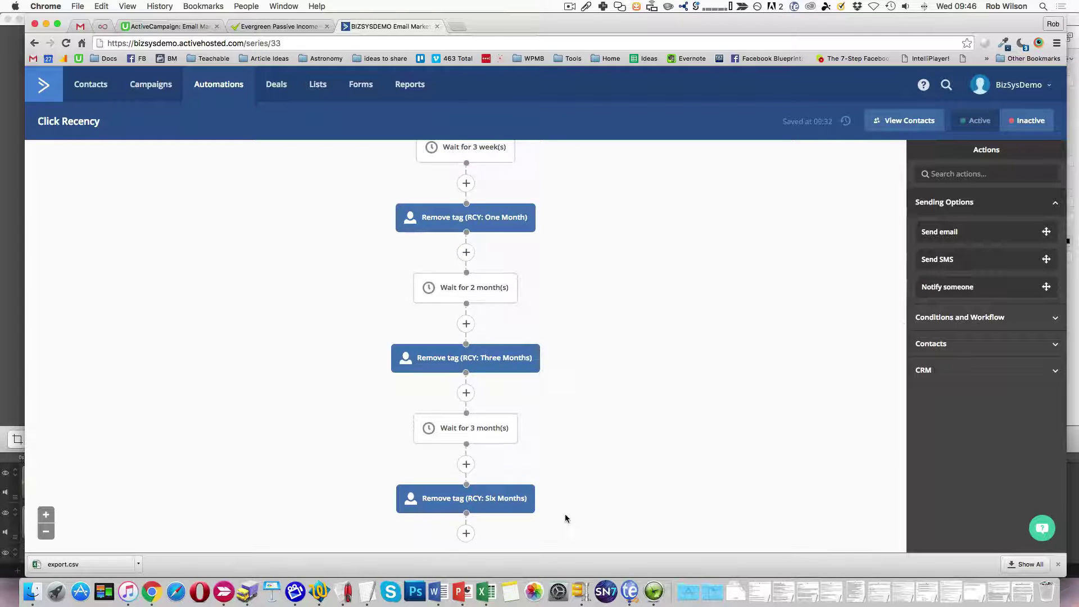
scroll(565, 518, up, 15)
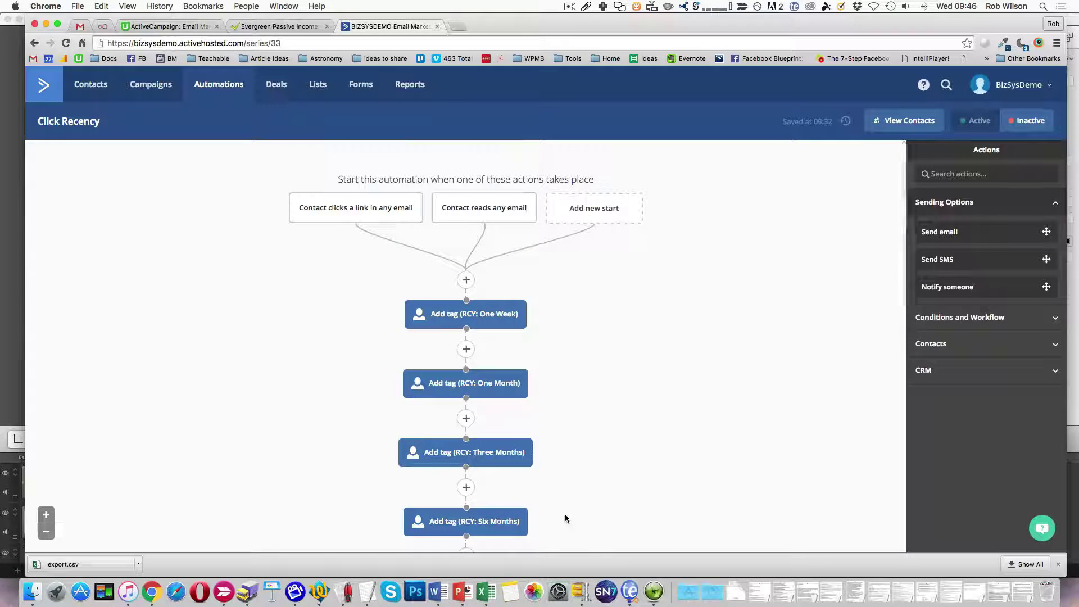
scroll(565, 517, down, 10)
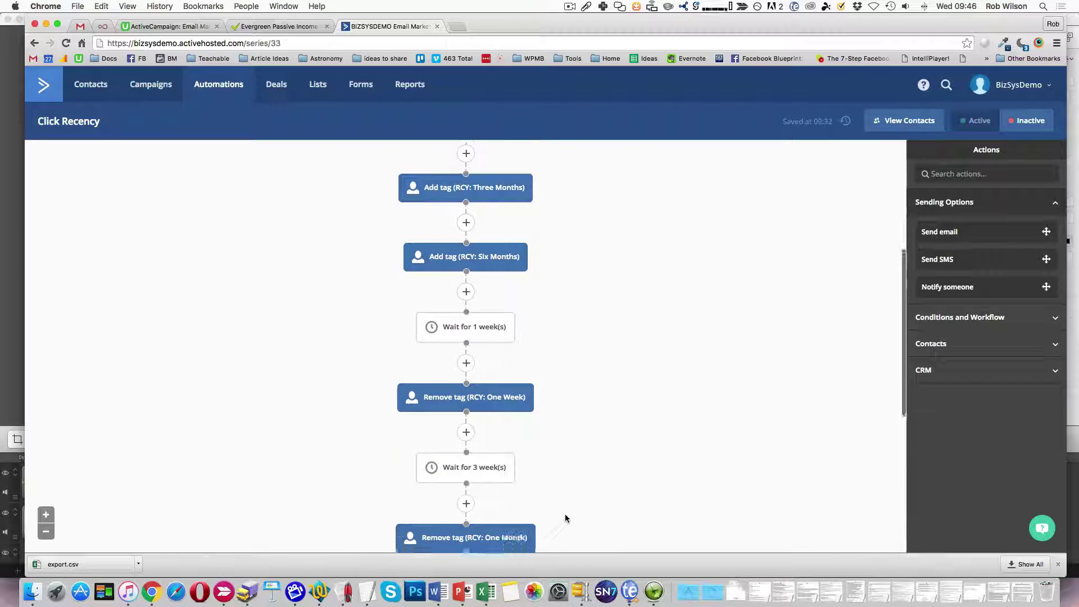
scroll(565, 518, down, 12)
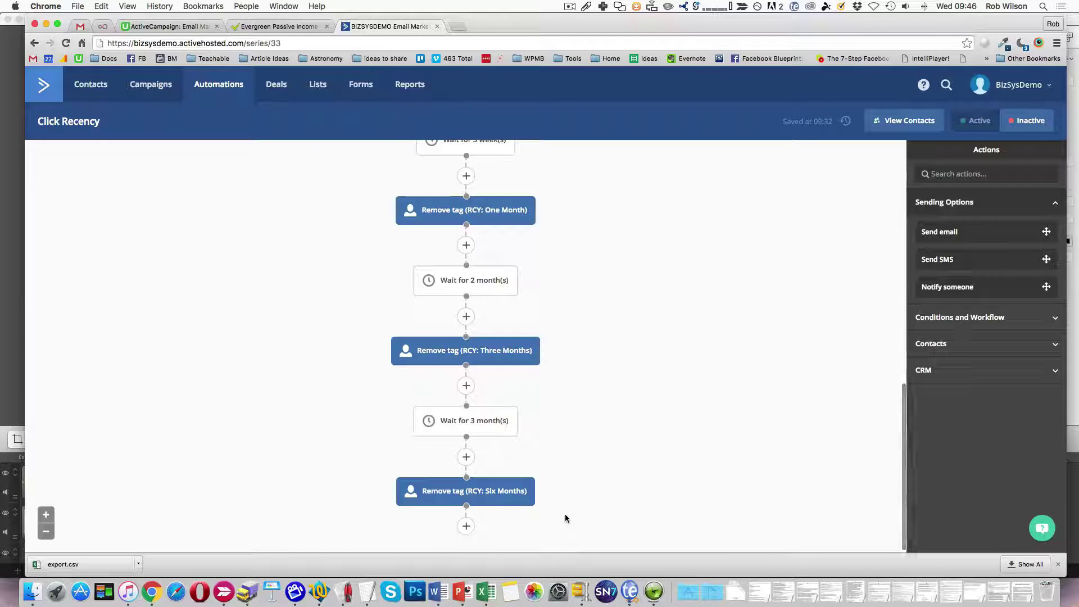